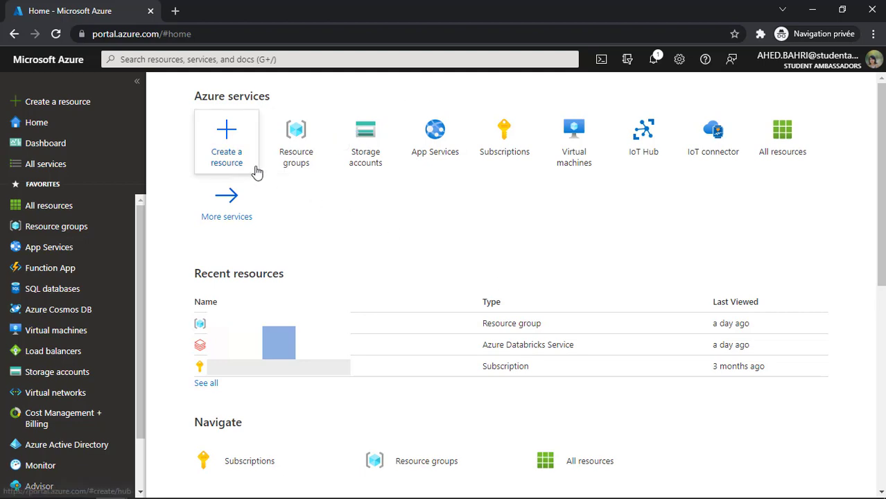
- Fill in a new resource group rg-vm in Switzerland North under the Visual Studio Enterprise subscription
{"action": "left_click", "coordinate": [281, 142]}
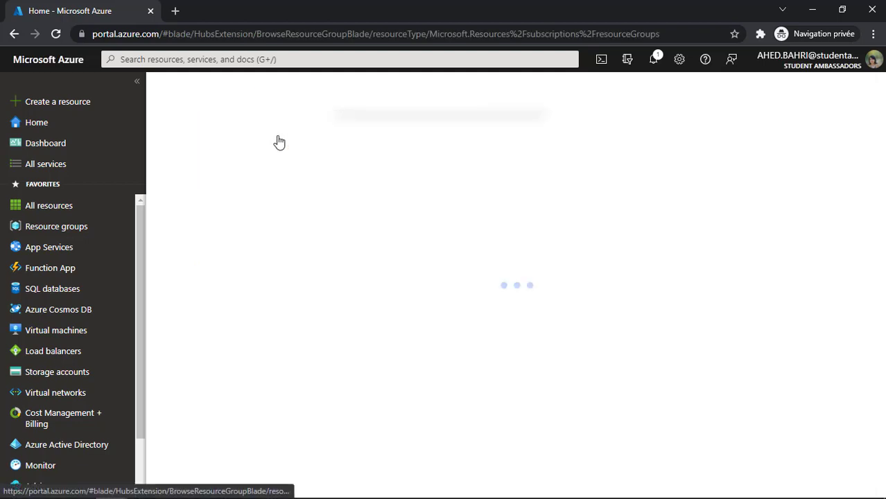
{"action": "left_click", "coordinate": [174, 147]}
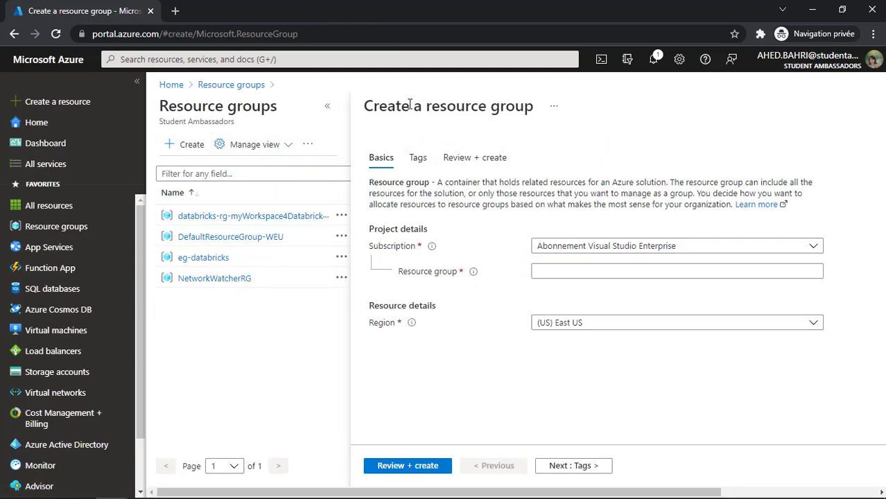
{"action": "left_click", "coordinate": [554, 244]}
{"action": "left_click", "coordinate": [572, 289]}
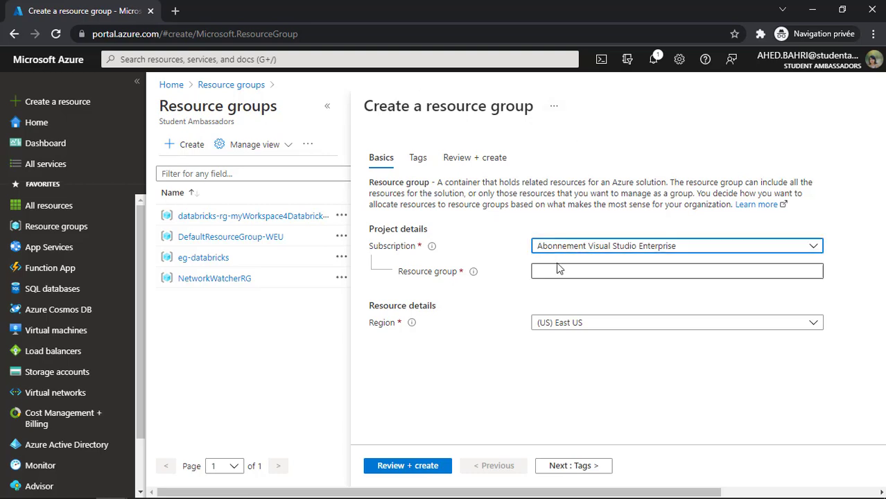
{"action": "left_click", "coordinate": [560, 270]}
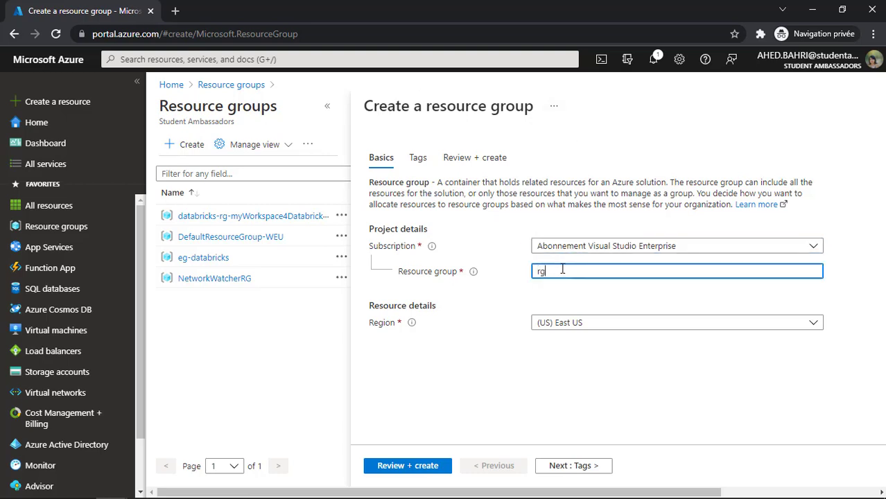
{"action": "left_click", "coordinate": [646, 321]}
{"action": "type", "text": "sw"}
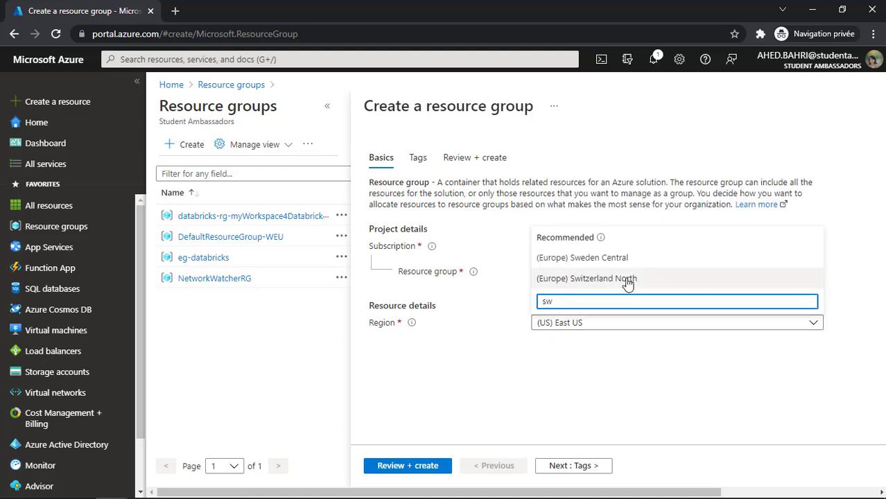
{"action": "left_click", "coordinate": [627, 279]}
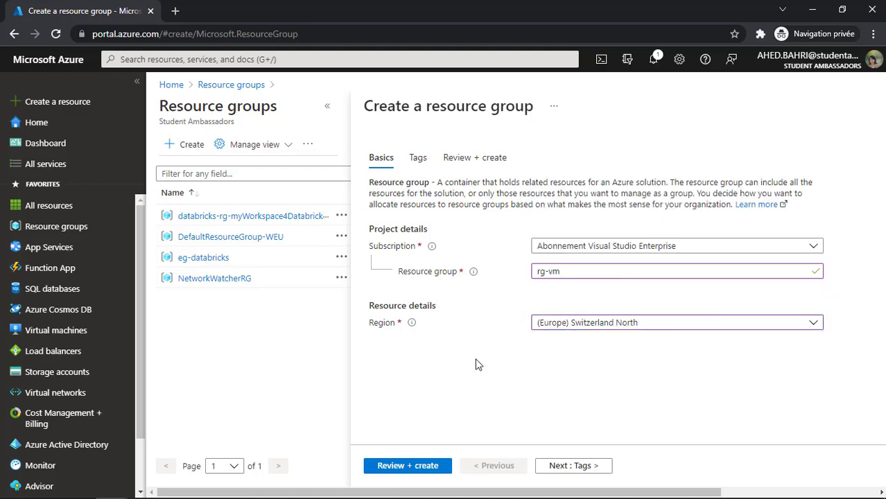
- Review and create the rg-vm resource group, then open its overview
{"action": "left_click", "coordinate": [407, 465]}
{"action": "left_click", "coordinate": [393, 468]}
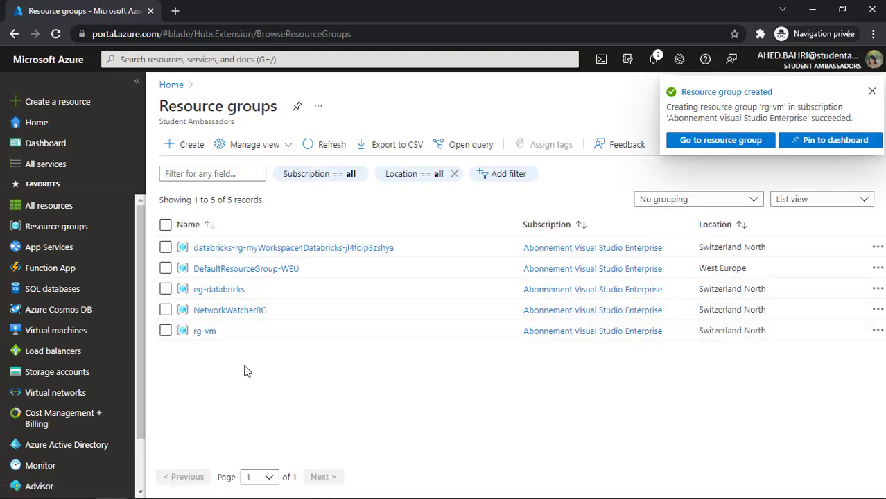
{"action": "left_click", "coordinate": [198, 332]}
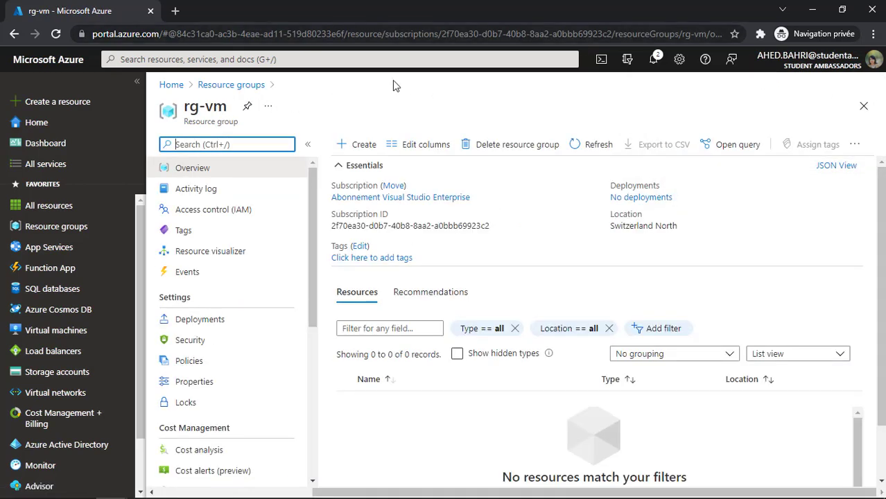
- From rg-vm, search the Marketplace for 'virtual machine' and start creating a Virtual machine
{"action": "left_click", "coordinate": [359, 151]}
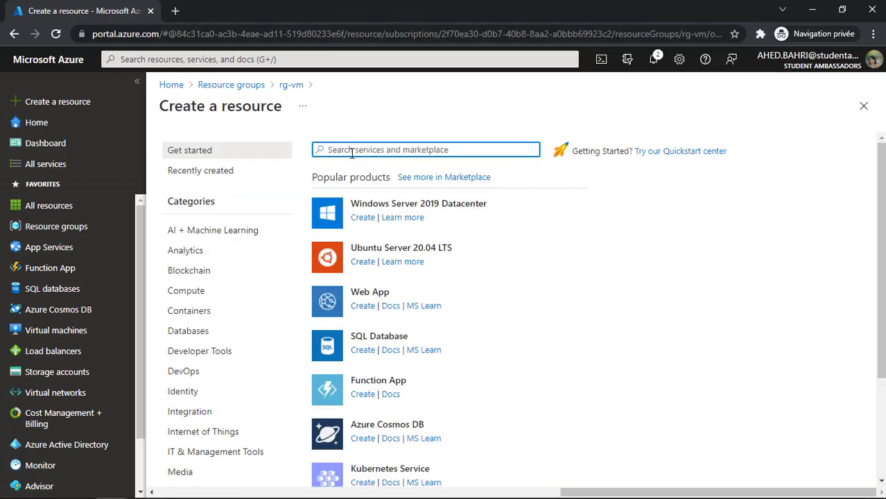
{"action": "type", "text": "virtual mac"}
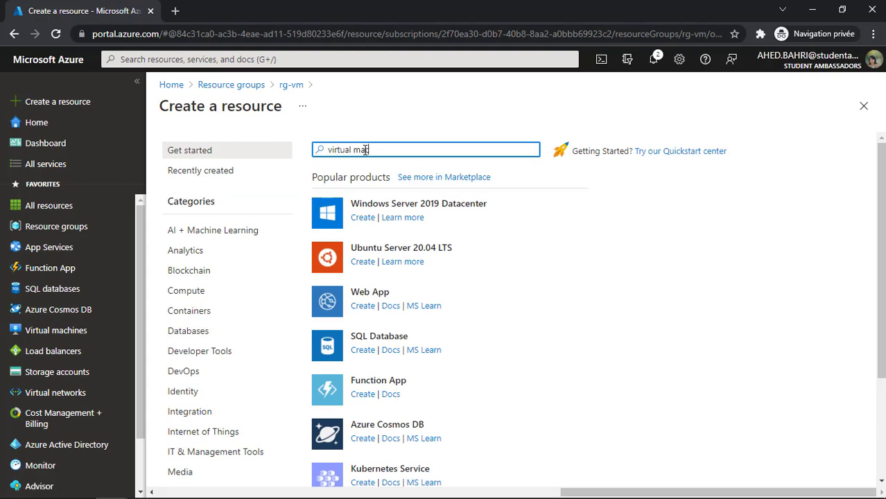
{"action": "type", "text": "hine"}
{"action": "key", "text": "Return"}
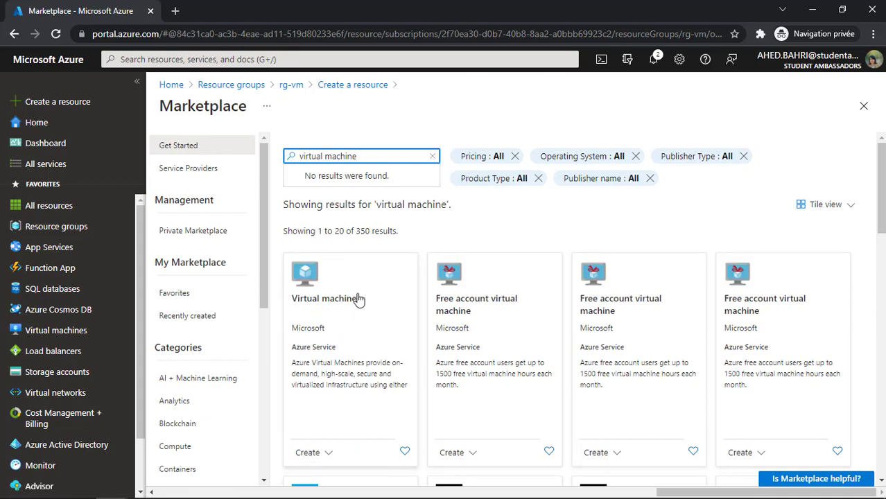
{"action": "left_click", "coordinate": [330, 453]}
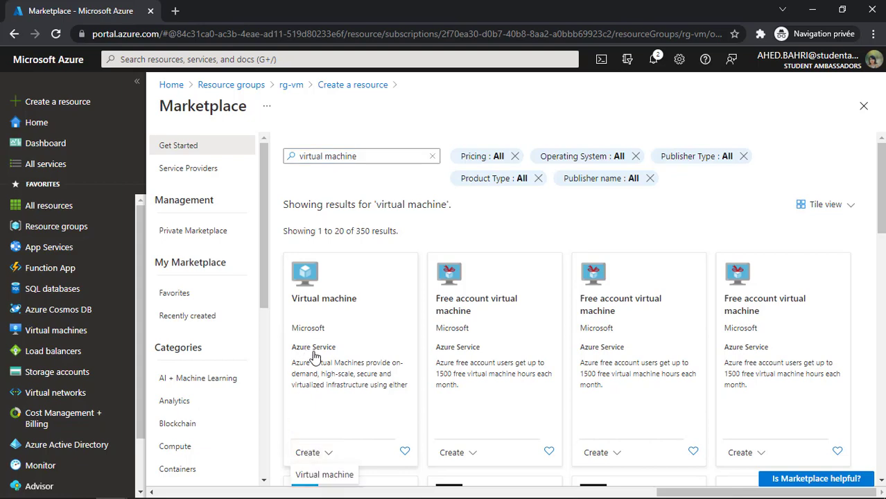
{"action": "left_click", "coordinate": [322, 312]}
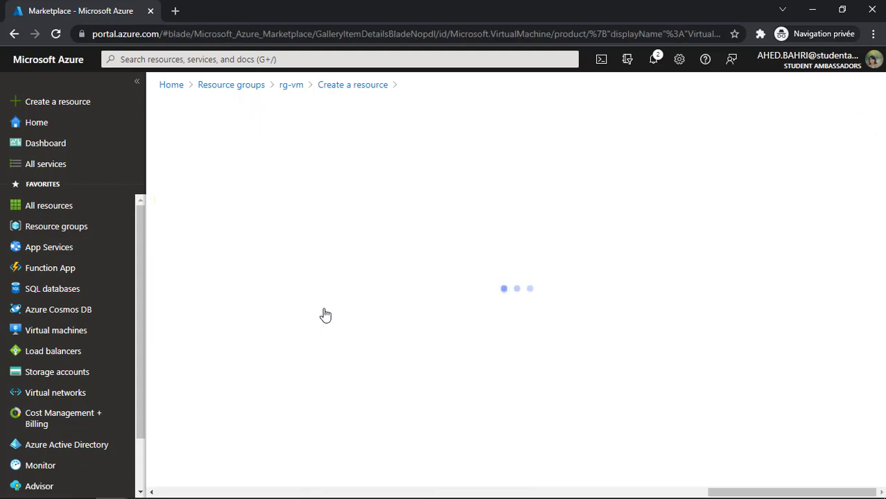
{"action": "left_click", "coordinate": [267, 236]}
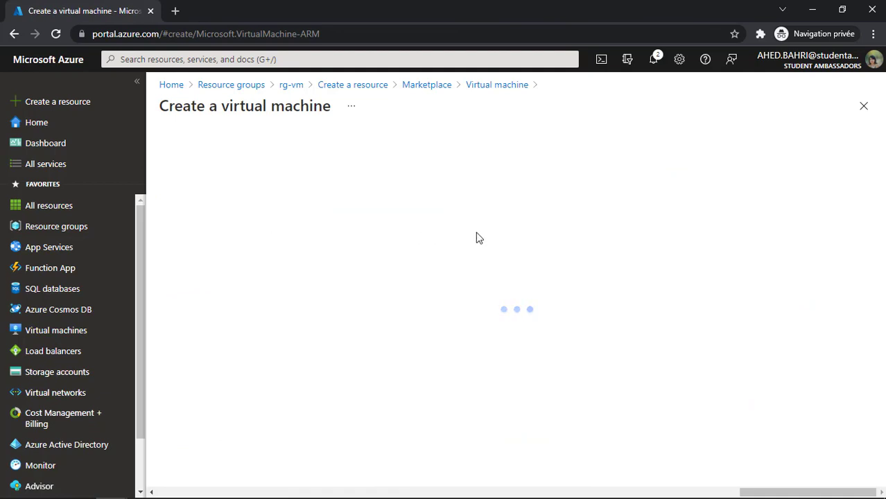
- Keep the Visual Studio Enterprise subscription and place the VM in the rg-vm resource group
{"action": "scroll", "coordinate": [510, 213], "scroll_direction": "down", "scroll_amount": 3}
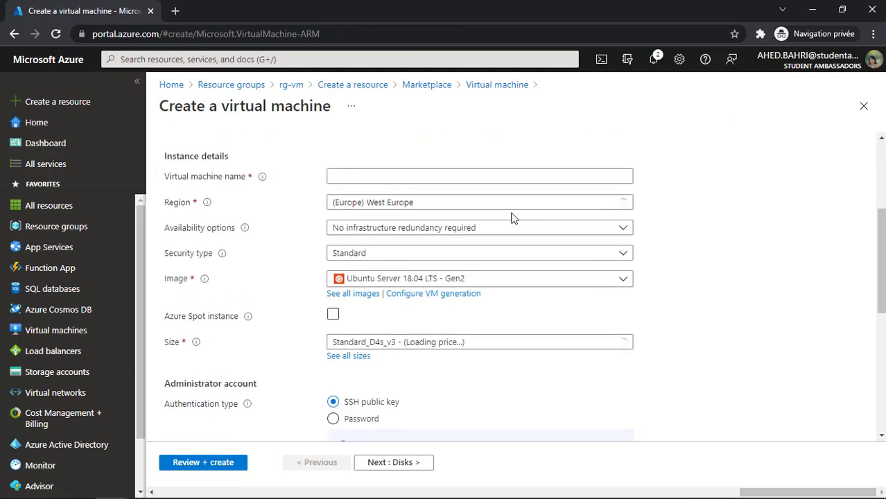
{"action": "scroll", "coordinate": [494, 223], "scroll_direction": "up", "scroll_amount": 3}
{"action": "left_click", "coordinate": [433, 285]}
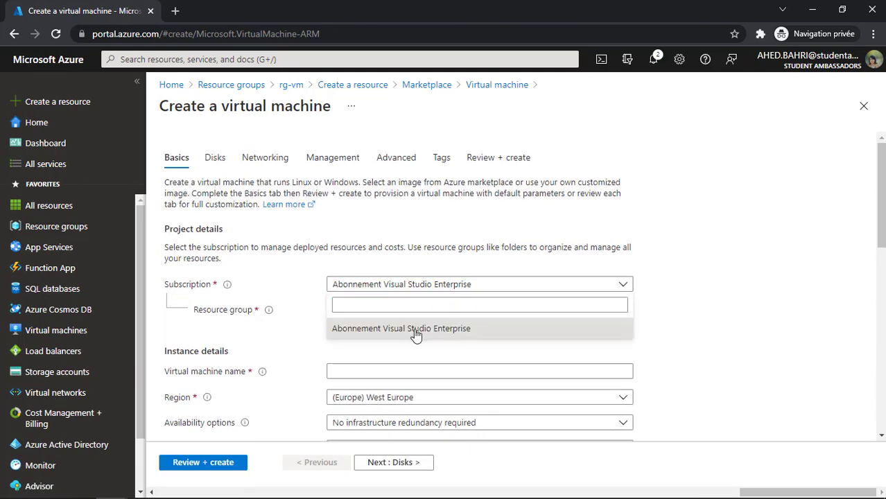
{"action": "left_click", "coordinate": [415, 329]}
{"action": "left_click", "coordinate": [418, 310]}
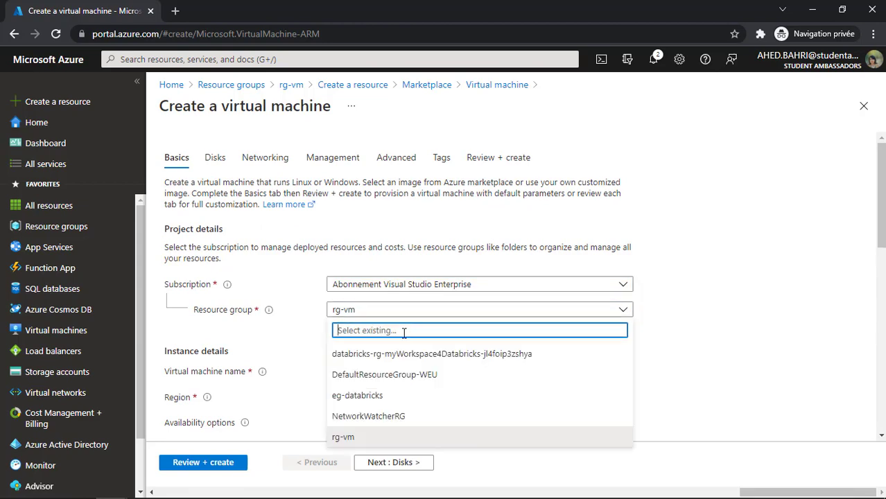
{"action": "left_click", "coordinate": [388, 443]}
- Enter the virtual machine name and set its region to Switzerland North
{"action": "scroll", "coordinate": [625, 270], "scroll_direction": "down", "scroll_amount": 2}
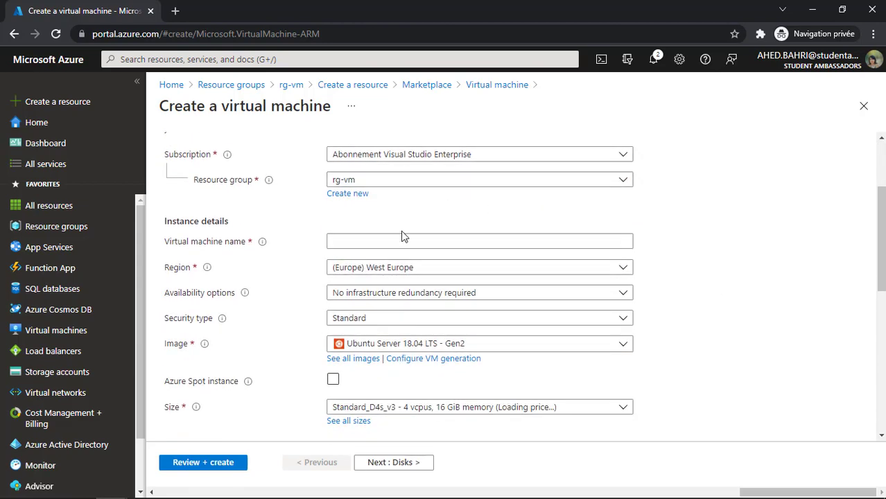
{"action": "left_click", "coordinate": [428, 240]}
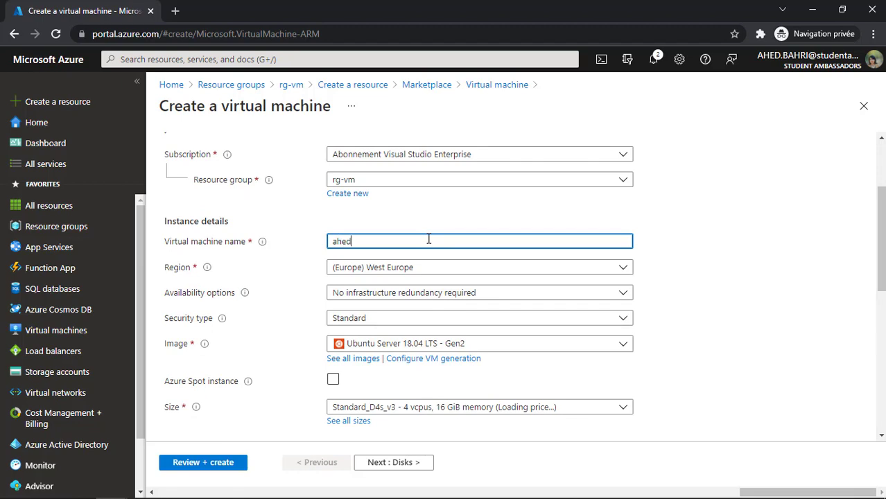
{"action": "type", "text": "ahed"}
{"action": "left_click", "coordinate": [460, 272]}
{"action": "type", "text": "sw"}
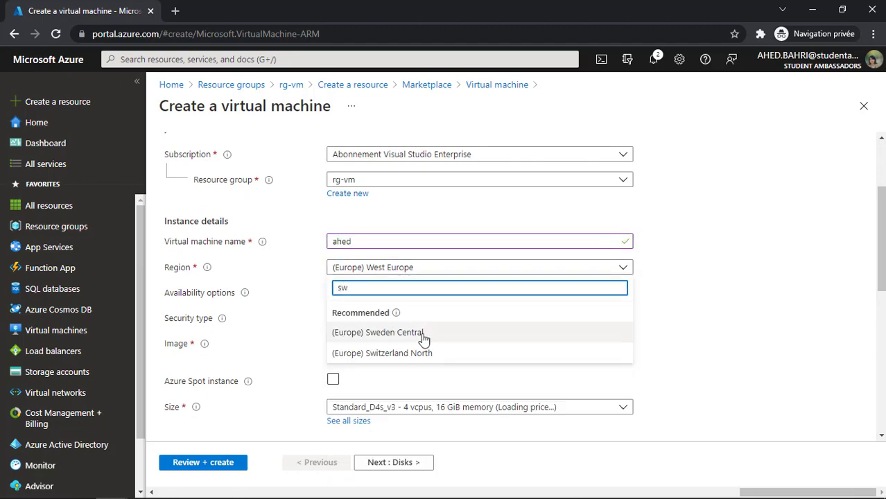
{"action": "left_click", "coordinate": [391, 354]}
- Keep 'No infrastructure redundancy required' availability and the Standard security type
{"action": "scroll", "coordinate": [534, 250], "scroll_direction": "down", "scroll_amount": 1}
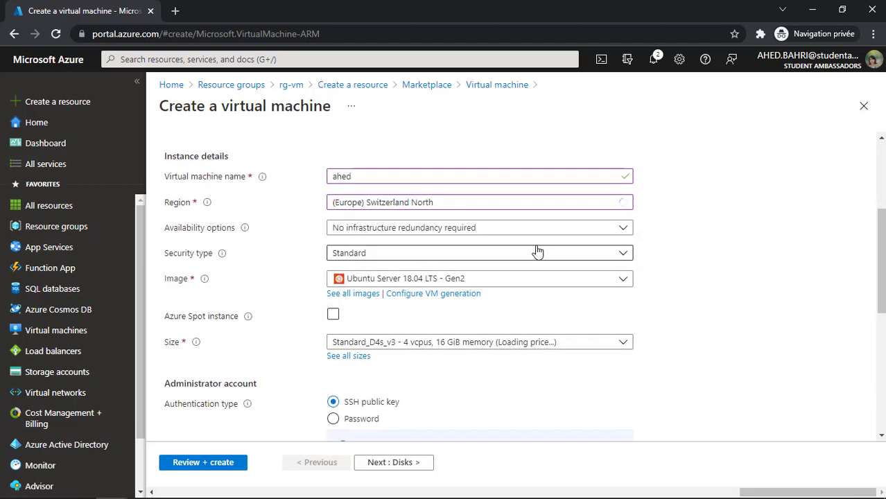
{"action": "left_click", "coordinate": [415, 224]}
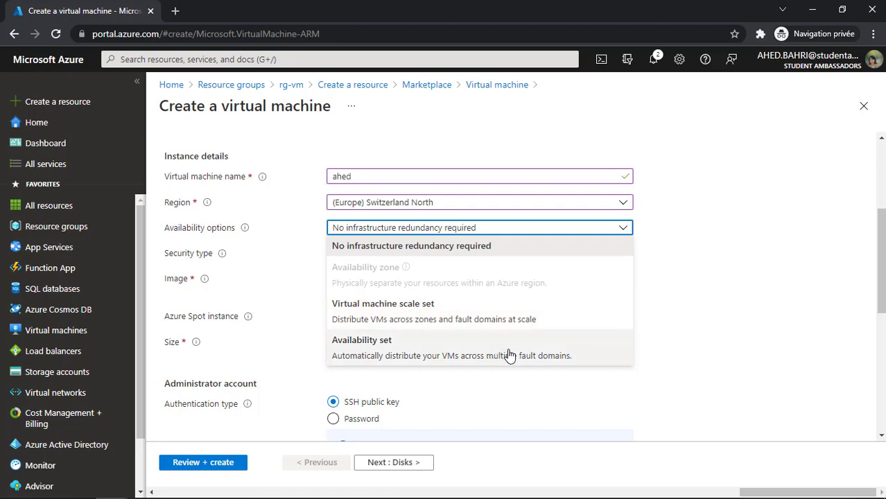
{"action": "left_click", "coordinate": [523, 255]}
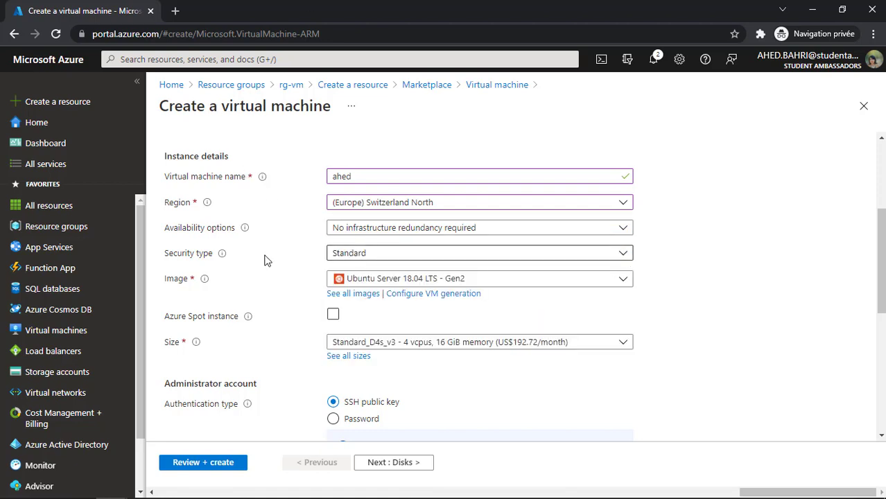
{"action": "left_click", "coordinate": [333, 254]}
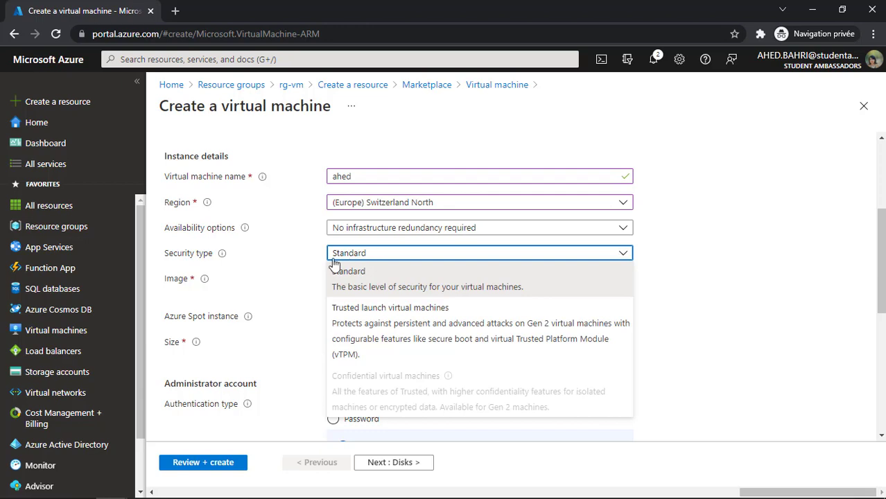
{"action": "left_click", "coordinate": [458, 287]}
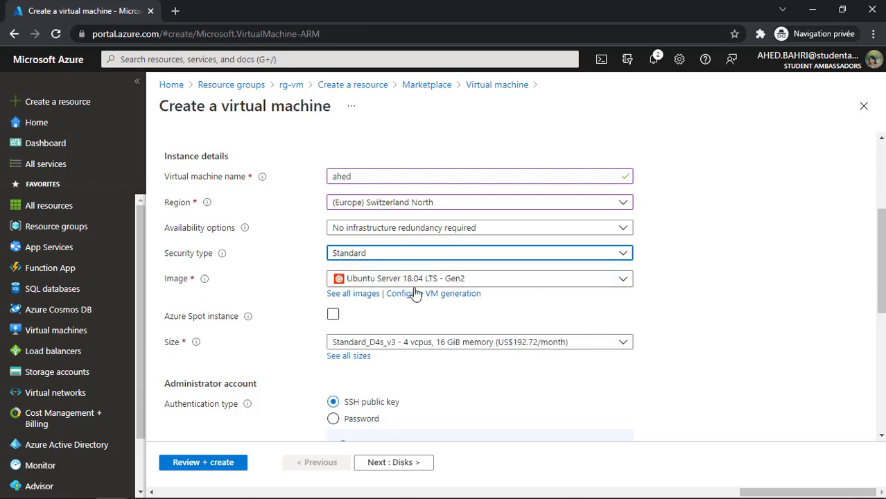
- Choose the Ubuntu Server 18.04 LTS - Gen2 image and keep the Standard_D4s_v3 size
{"action": "left_click", "coordinate": [497, 280]}
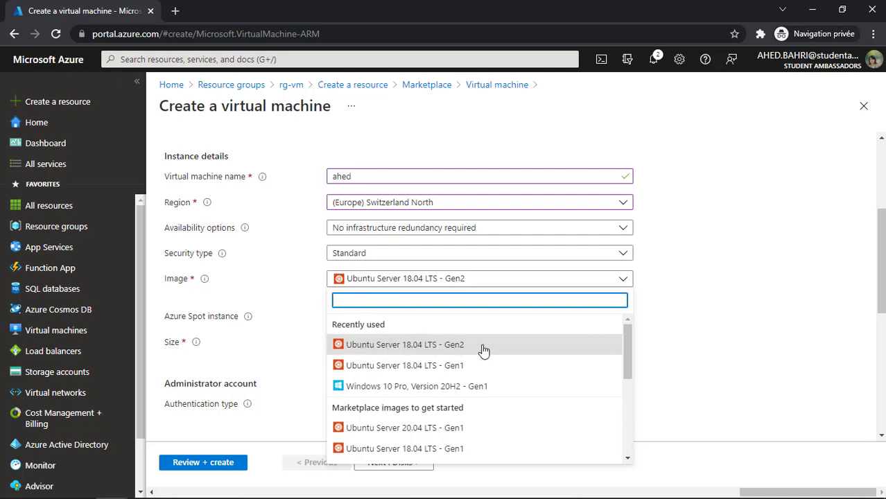
{"action": "left_click", "coordinate": [520, 347]}
{"action": "scroll", "coordinate": [701, 313], "scroll_direction": "down", "scroll_amount": 2}
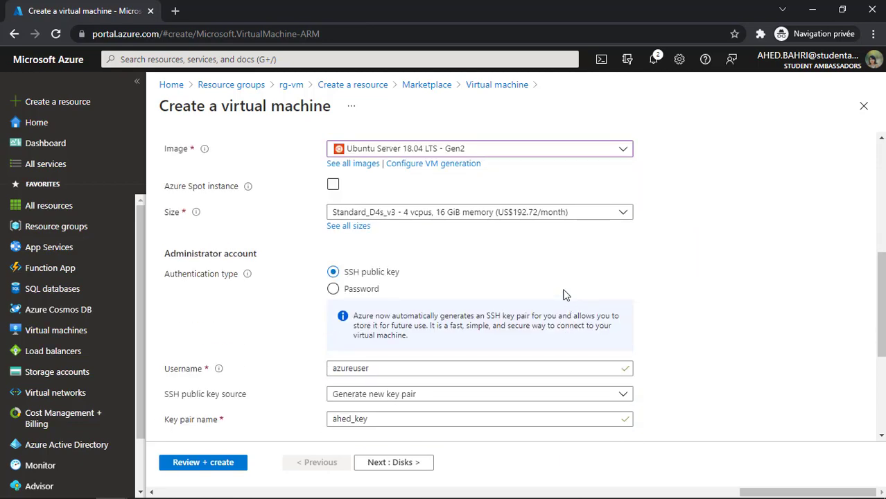
{"action": "left_click", "coordinate": [484, 212]}
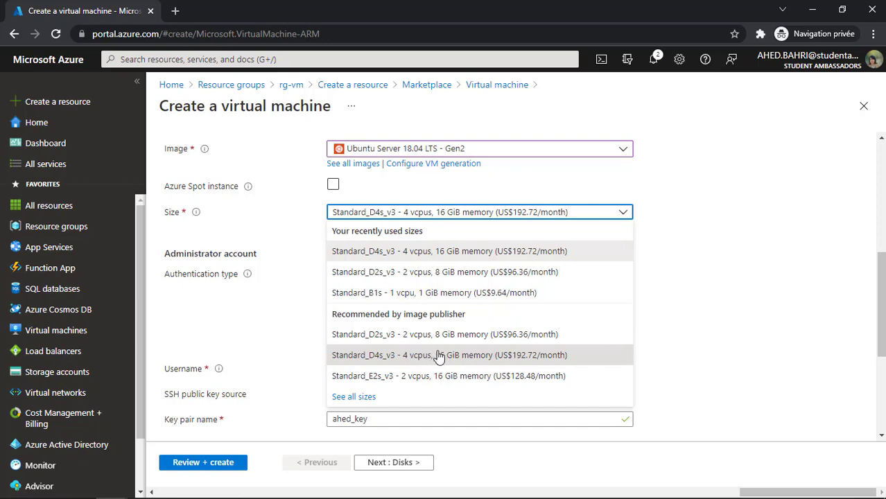
{"action": "left_click", "coordinate": [508, 356]}
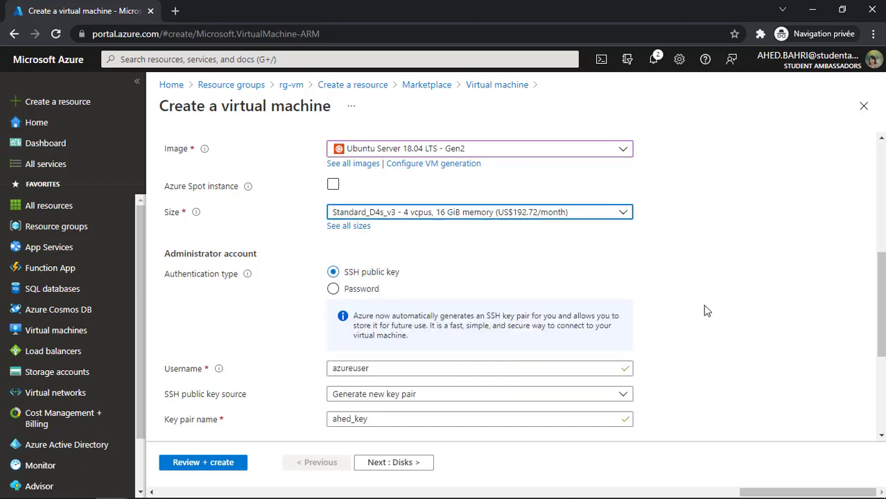
- Switch to password authentication and enter the administrator username
{"action": "scroll", "coordinate": [673, 306], "scroll_direction": "down", "scroll_amount": 1}
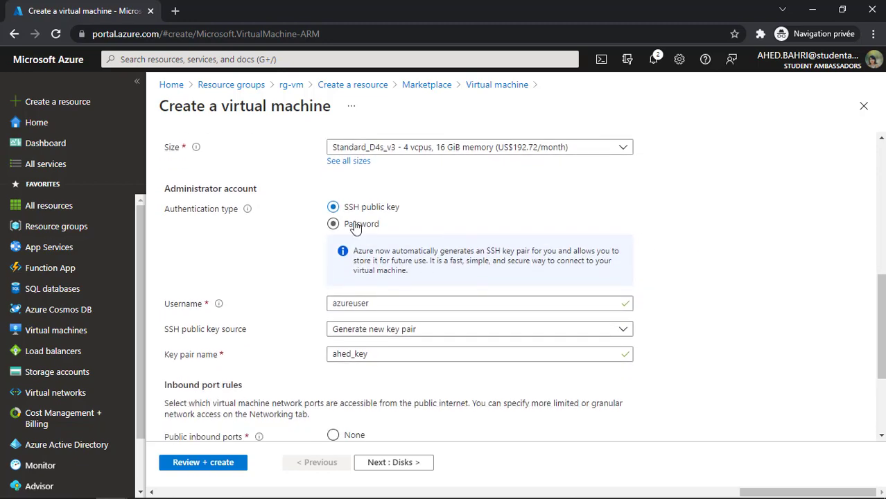
{"action": "left_click", "coordinate": [354, 228]}
{"action": "left_click", "coordinate": [368, 252]}
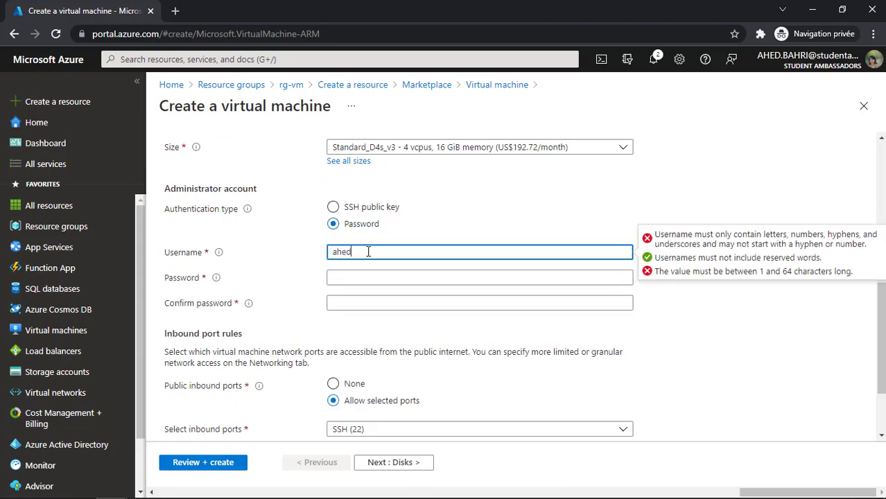
{"action": "key", "text": "Tab"}
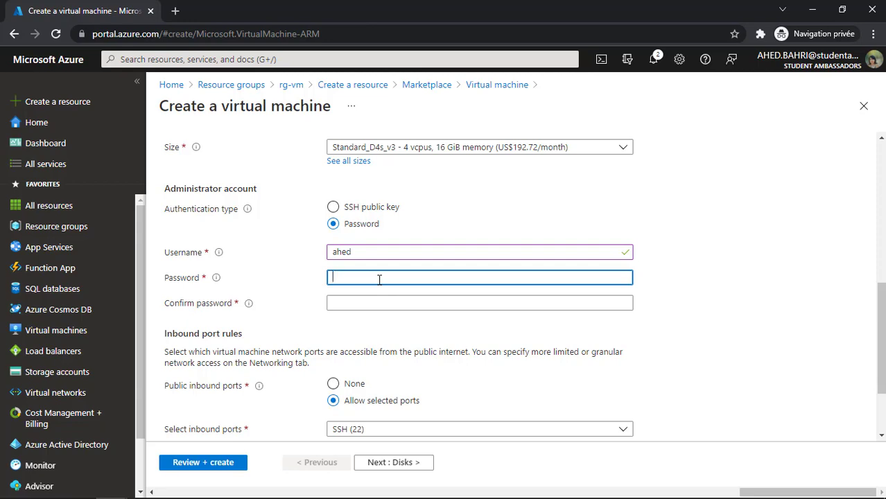
{"action": "key", "text": "BackSpace"}
{"action": "key", "text": "BackSpace"}
{"action": "key", "text": "BackSpace"}
- Draft the password in Notepad, then select the existing password entry in the VM form
{"action": "key", "text": "super"}
{"action": "type", "text": "blo"}
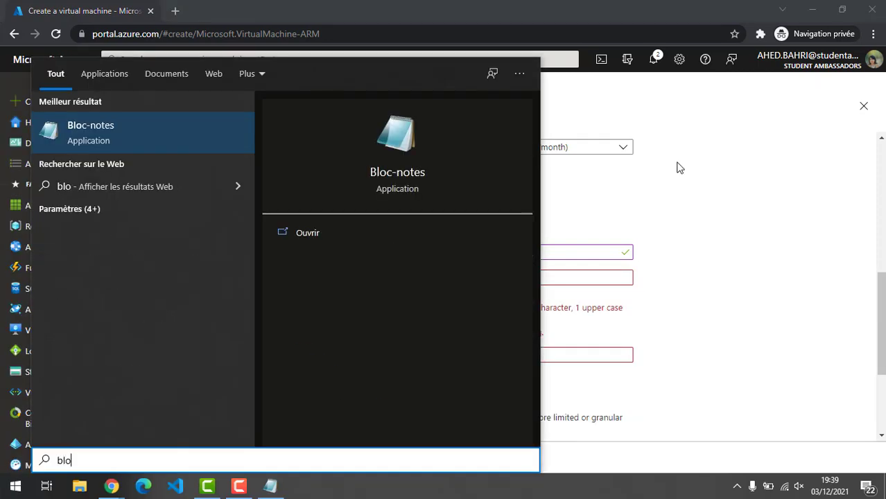
{"action": "key", "text": "Return"}
{"action": "type", "text": "ahed"}
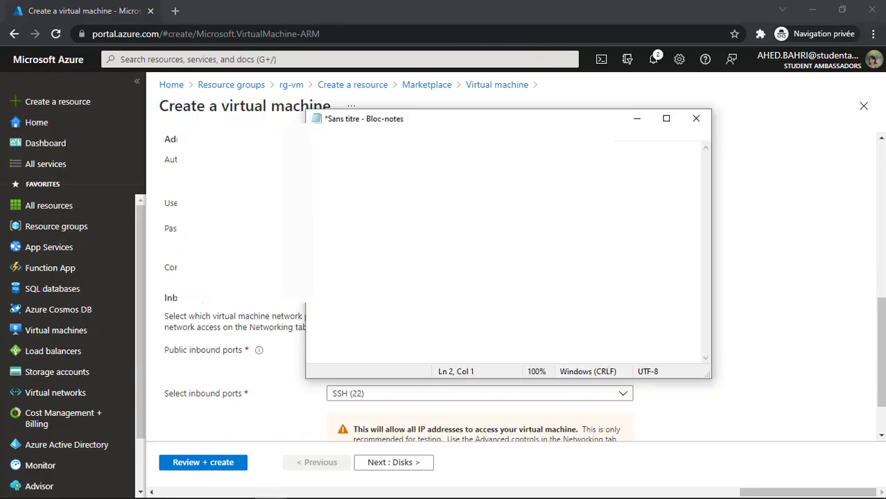
{"action": "key", "text": "alt+Tab"}
{"action": "double_click", "coordinate": [386, 231]}
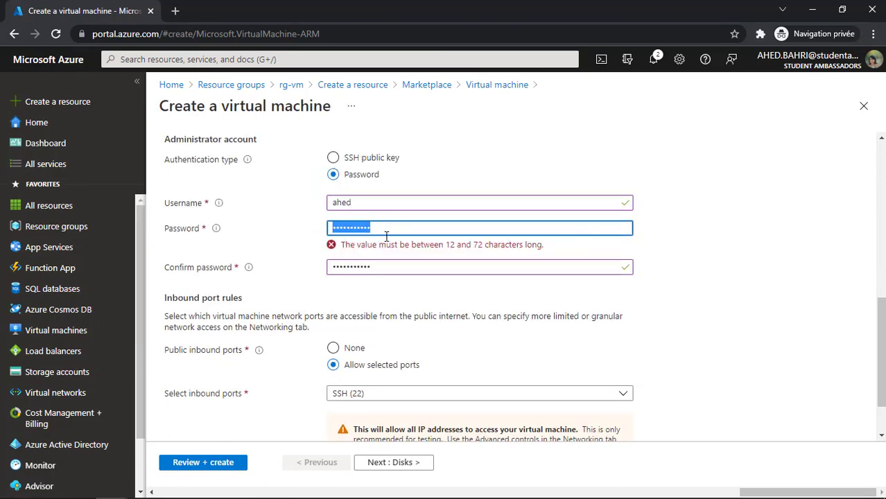
- Paste the 12-character password into both password fields, keep SSH (22) inbound, and go to Disks
{"action": "key", "text": "ctrl+v"}
{"action": "double_click", "coordinate": [385, 262]}
{"action": "key", "text": "ctrl+v"}
{"action": "left_click", "coordinate": [762, 227]}
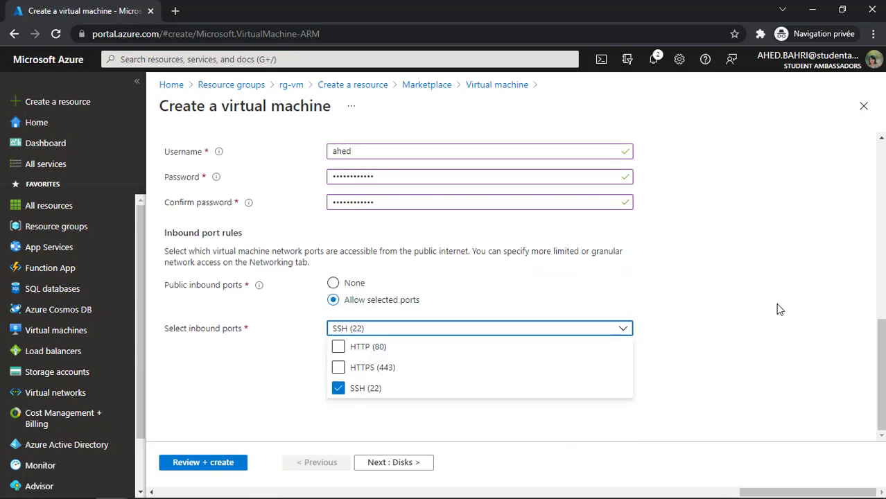
{"action": "left_click", "coordinate": [722, 292]}
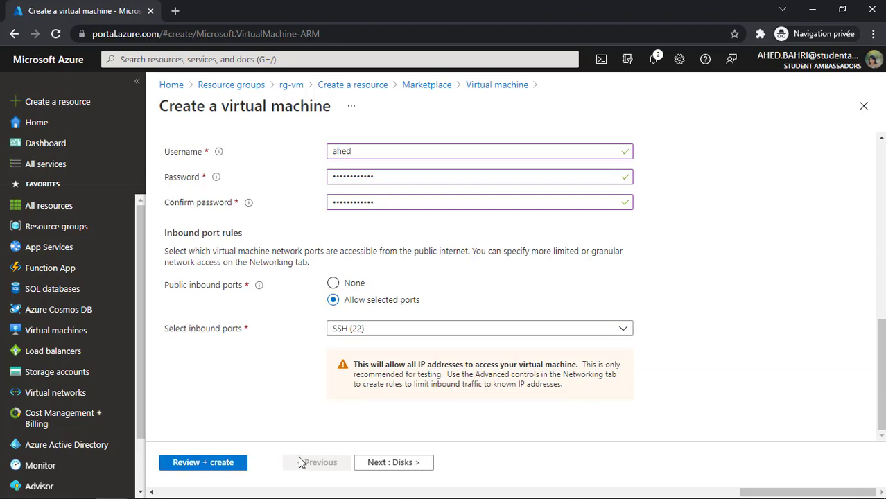
{"action": "left_click", "coordinate": [378, 463]}
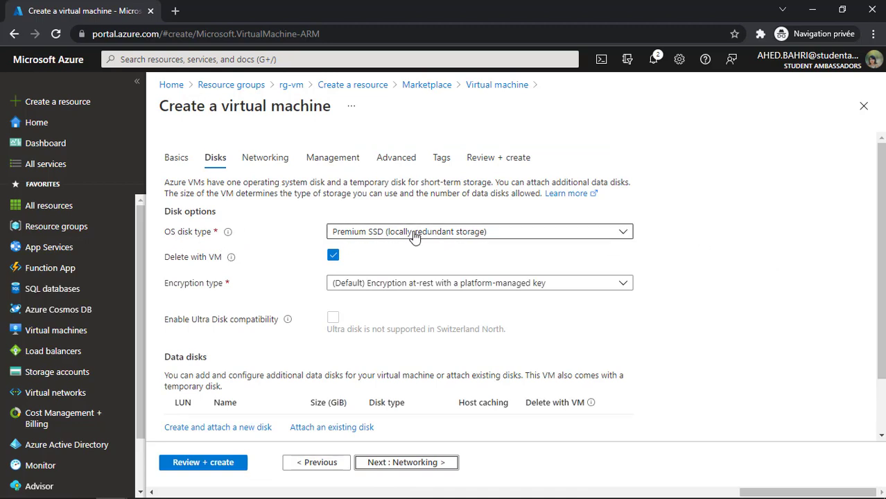
- Use a Standard SSD OS disk with platform-managed key encryption, then move to Networking
{"action": "left_click", "coordinate": [415, 234]}
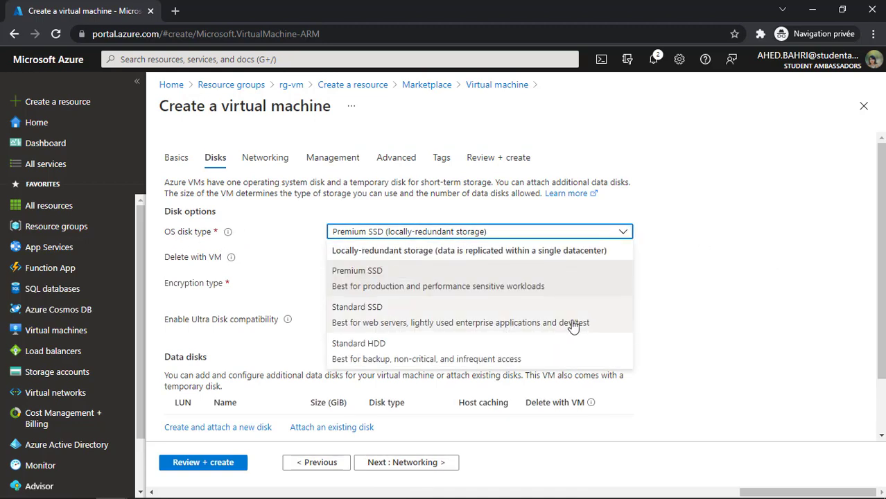
{"action": "left_click", "coordinate": [601, 323]}
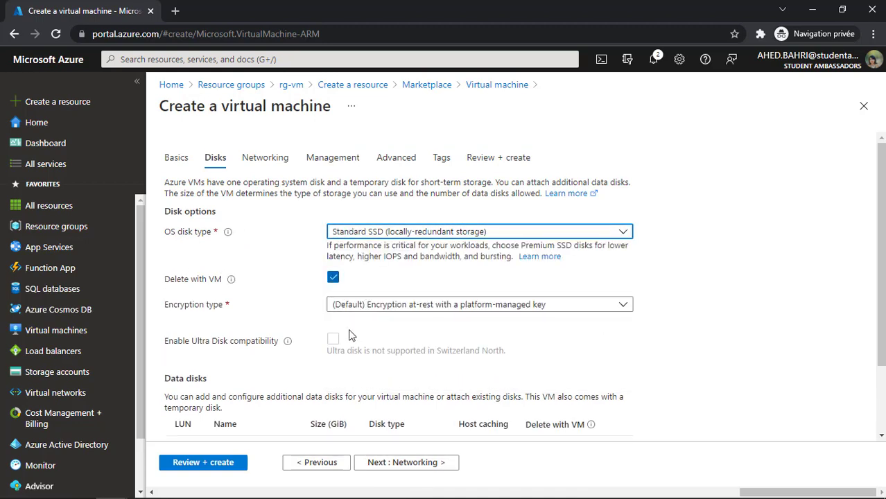
{"action": "scroll", "coordinate": [455, 312], "scroll_direction": "down", "scroll_amount": 3}
{"action": "left_click", "coordinate": [356, 215]}
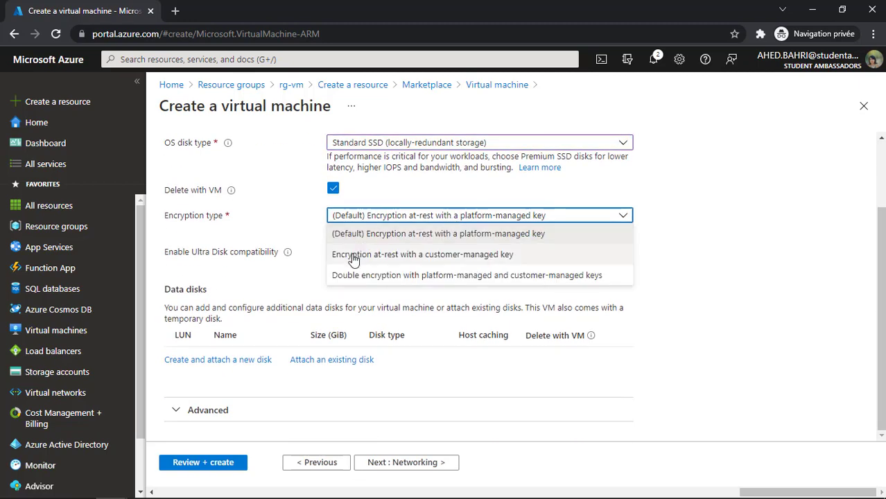
{"action": "left_click", "coordinate": [385, 239]}
{"action": "left_click", "coordinate": [404, 463]}
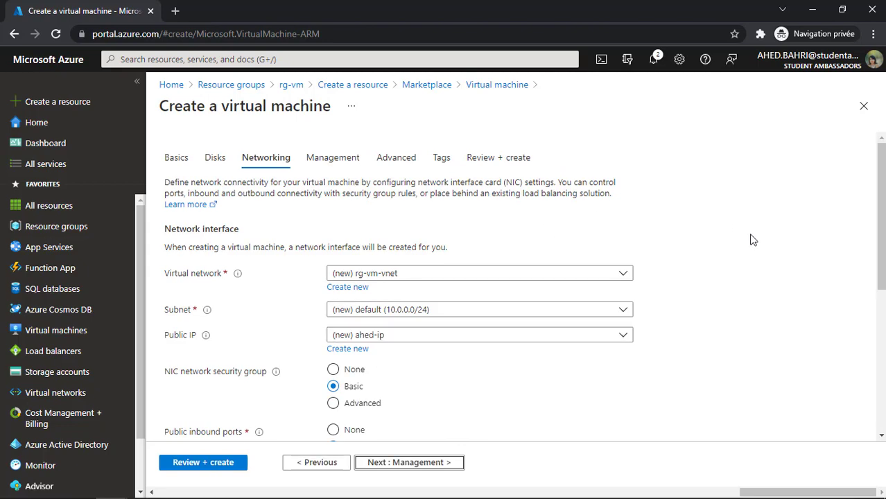
- Allow RDP (3389) alongside SSH (22) as inbound ports, then move to Management
{"action": "scroll", "coordinate": [818, 237], "scroll_direction": "down", "scroll_amount": 3}
{"action": "left_click", "coordinate": [470, 280]}
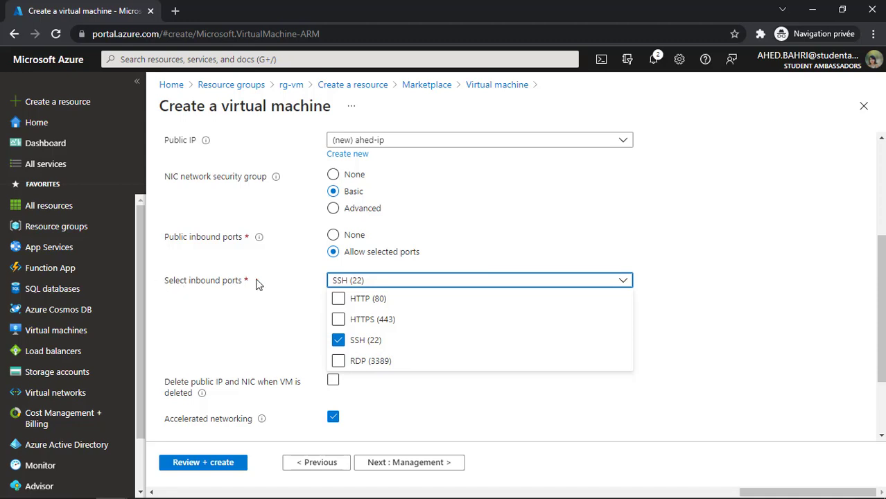
{"action": "left_click", "coordinate": [338, 363]}
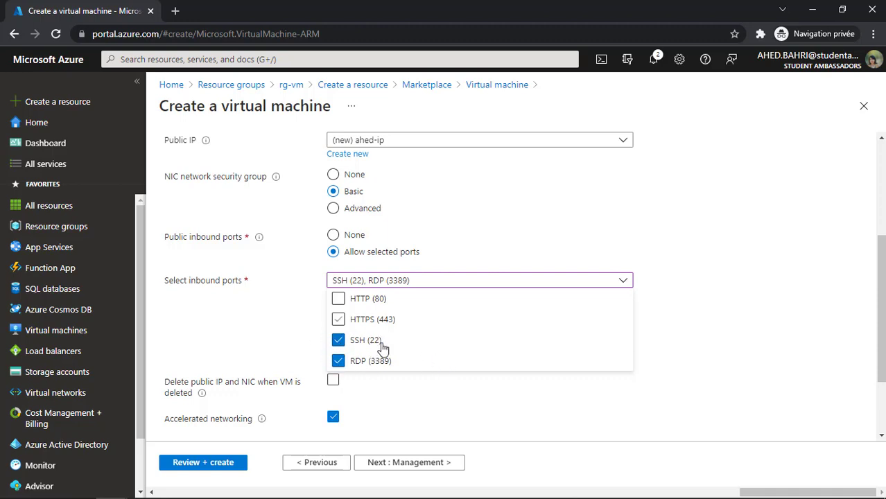
{"action": "left_click", "coordinate": [739, 276]}
{"action": "scroll", "coordinate": [433, 191], "scroll_direction": "down", "scroll_amount": 2}
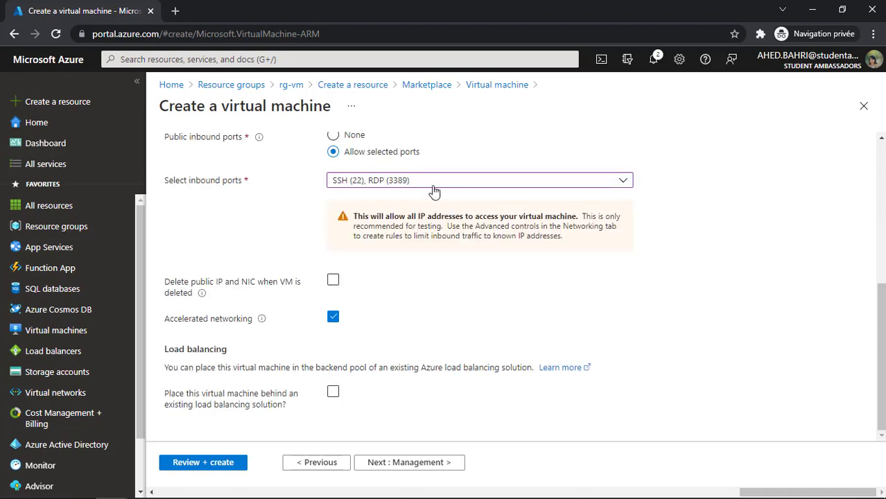
{"action": "left_click", "coordinate": [402, 462]}
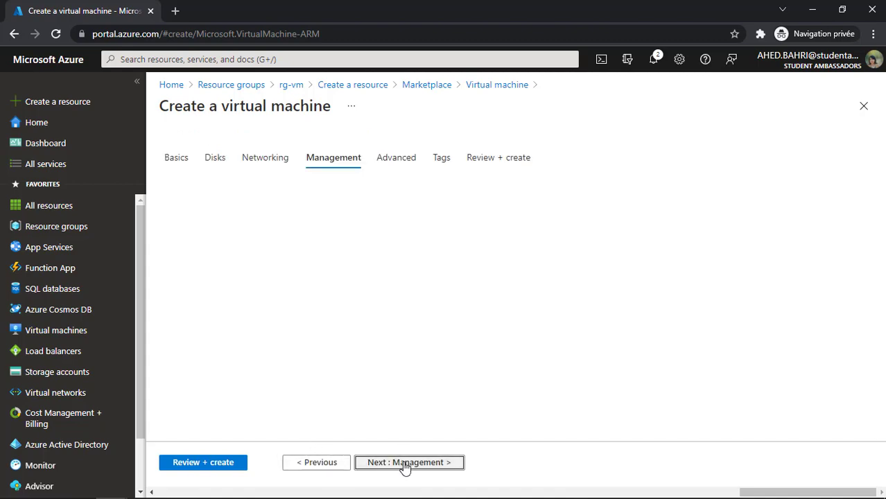
- Leave auto-shutdown disabled after briefly re-enabling it at 7:00:00 PM, then move to Advanced
{"action": "scroll", "coordinate": [451, 388], "scroll_direction": "down", "scroll_amount": 5}
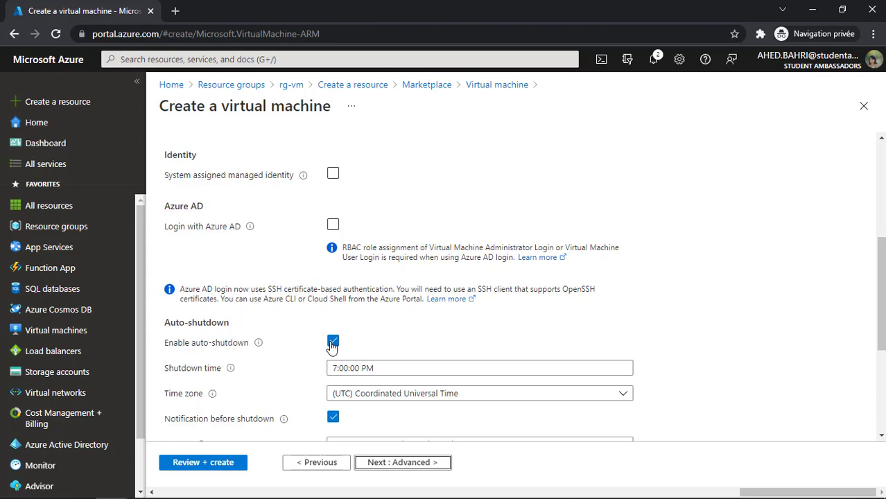
{"action": "left_click", "coordinate": [332, 342]}
{"action": "scroll", "coordinate": [260, 214], "scroll_direction": "down", "scroll_amount": 2}
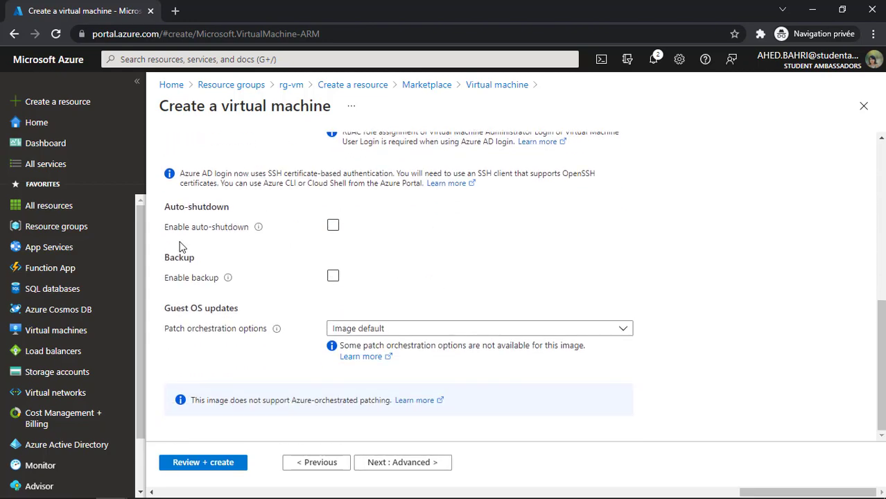
{"action": "scroll", "coordinate": [329, 341], "scroll_direction": "up", "scroll_amount": 3}
{"action": "scroll", "coordinate": [328, 246], "scroll_direction": "down", "scroll_amount": 3}
{"action": "left_click", "coordinate": [332, 225]}
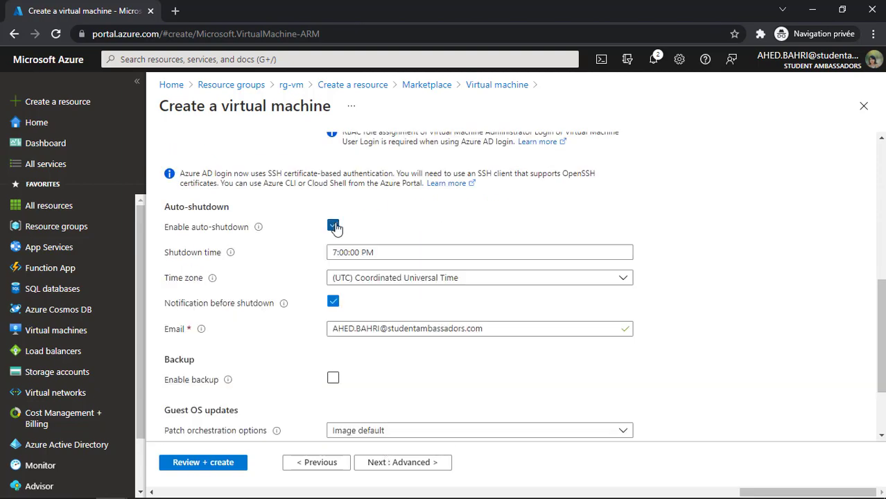
{"action": "left_click_drag", "start_coordinate": [331, 253], "coordinate": [403, 253]}
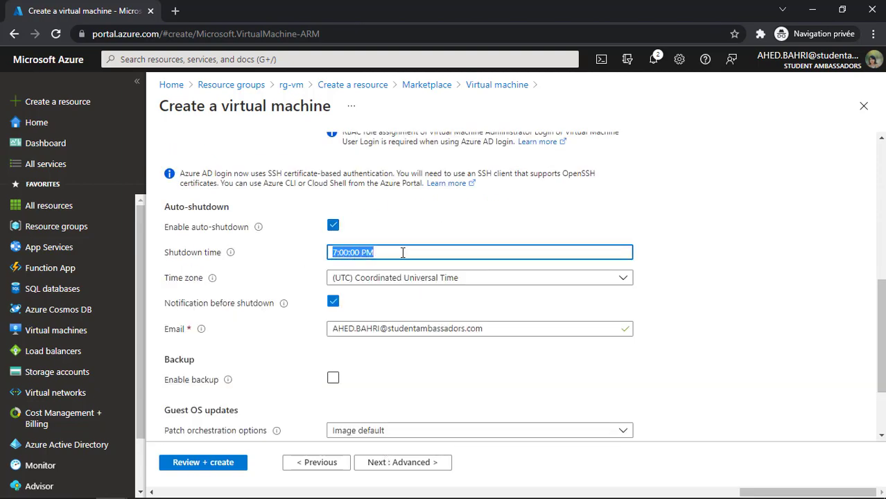
{"action": "left_click", "coordinate": [403, 252]}
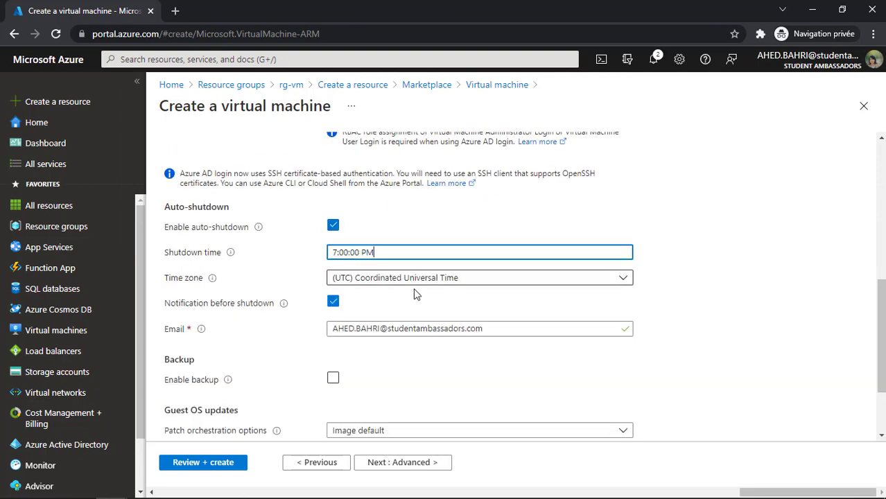
{"action": "left_click", "coordinate": [333, 225]}
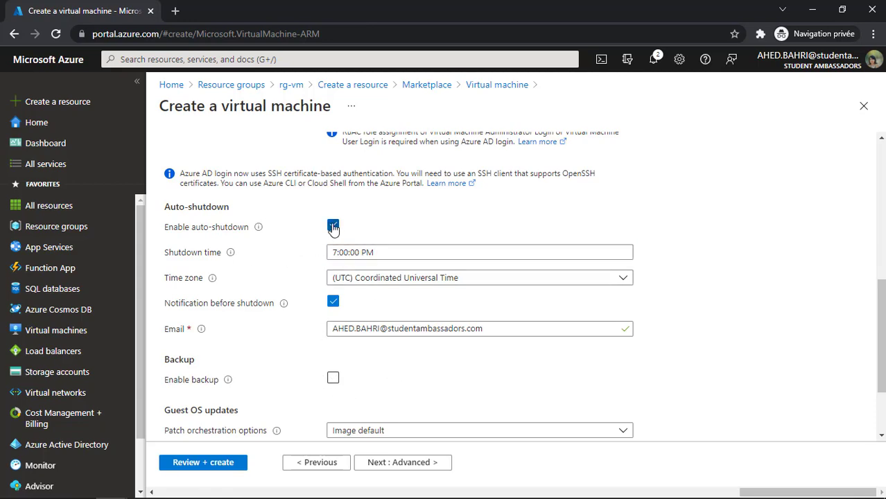
{"action": "left_click", "coordinate": [382, 462]}
{"action": "scroll", "coordinate": [353, 314], "scroll_direction": "down", "scroll_amount": 4}
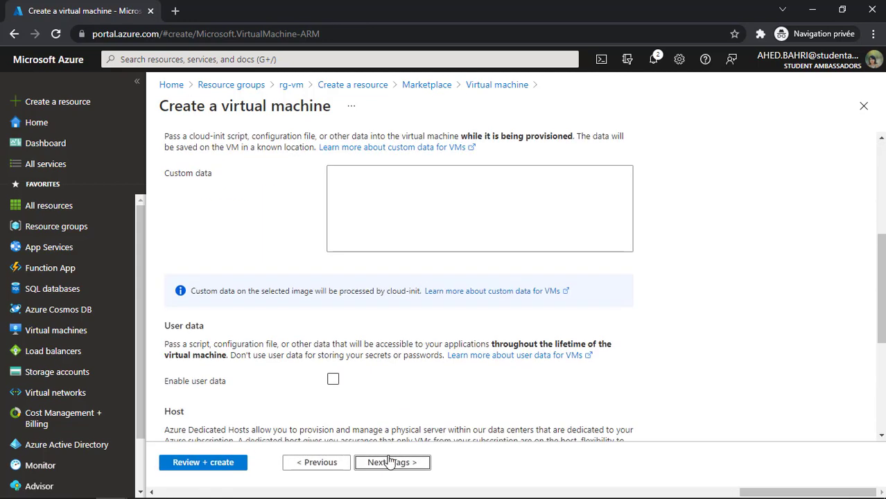
- Pass through Tags to the final review, pass validation, and create the Ubuntu VM deployment
{"action": "left_click", "coordinate": [390, 461]}
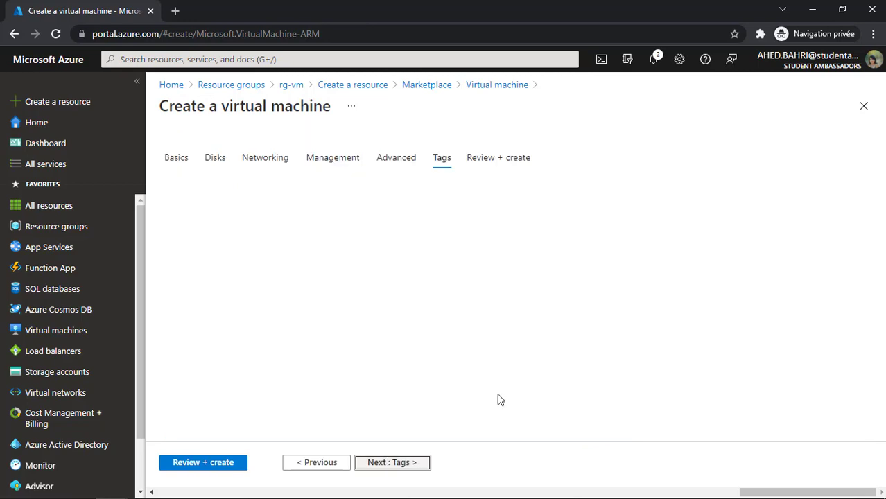
{"action": "left_click", "coordinate": [205, 463]}
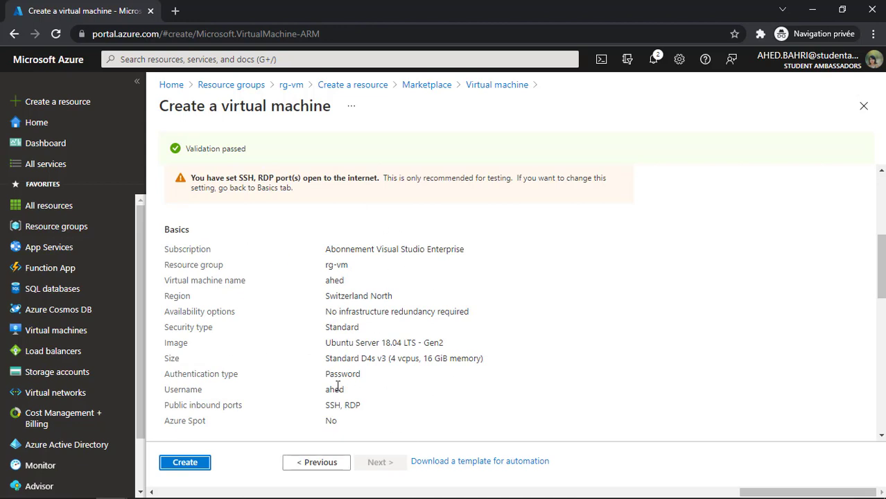
{"action": "left_click", "coordinate": [187, 465]}
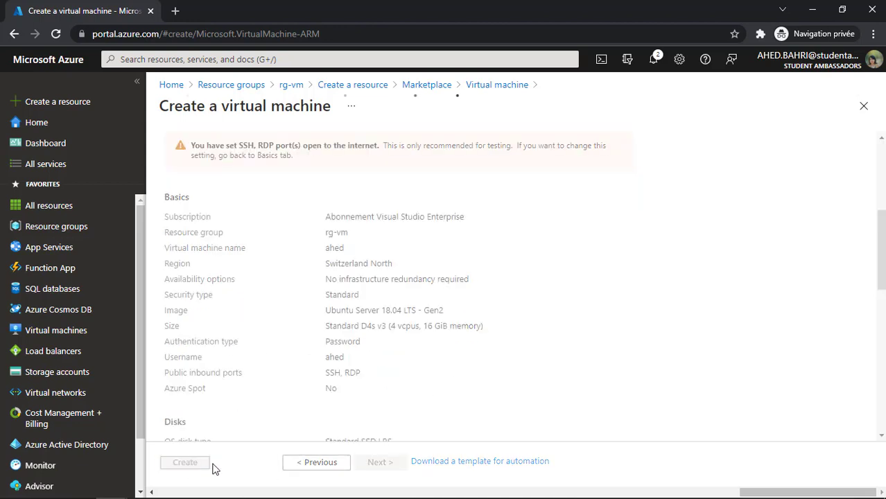
{"action": "left_click_drag", "start_coordinate": [531, 211], "coordinate": [375, 213]}
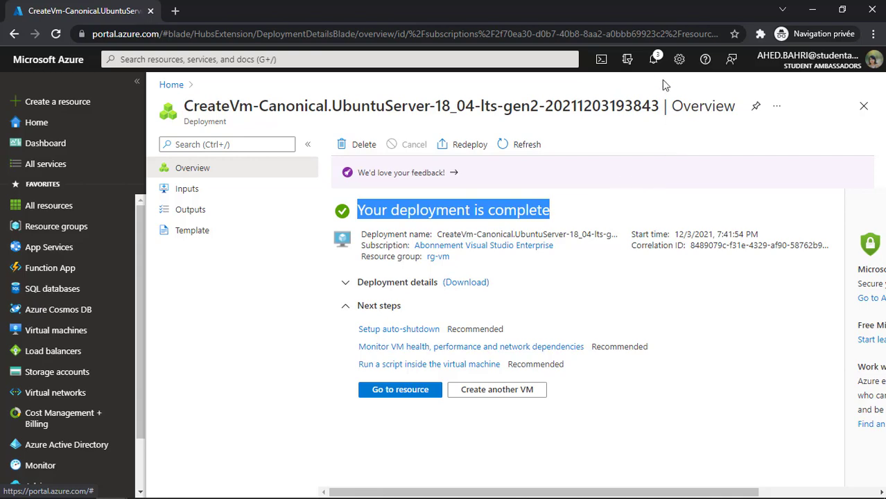
- Check the deployment notifications and the deployed resources list, then open Resource groups
{"action": "left_click", "coordinate": [653, 59]}
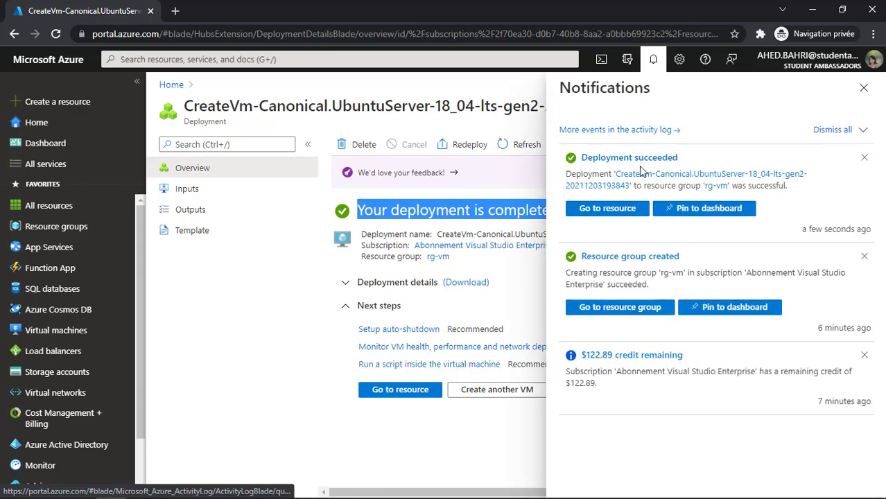
{"action": "left_click", "coordinate": [864, 89]}
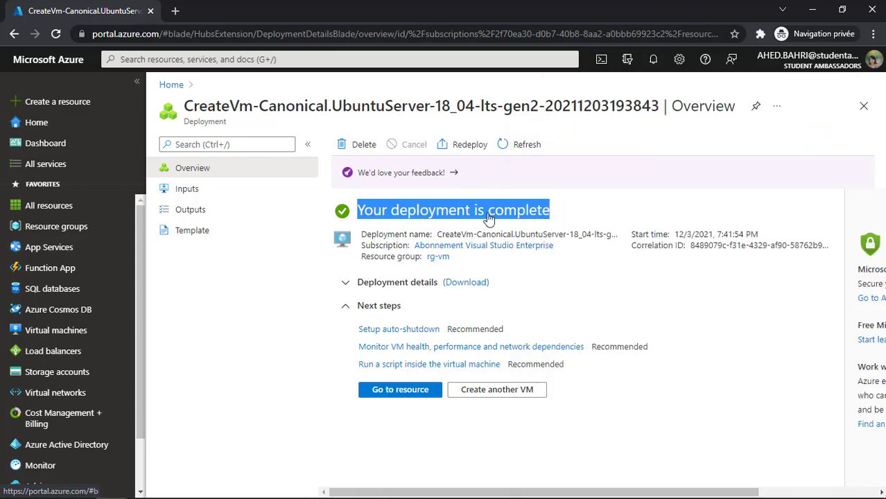
{"action": "left_click", "coordinate": [537, 437]}
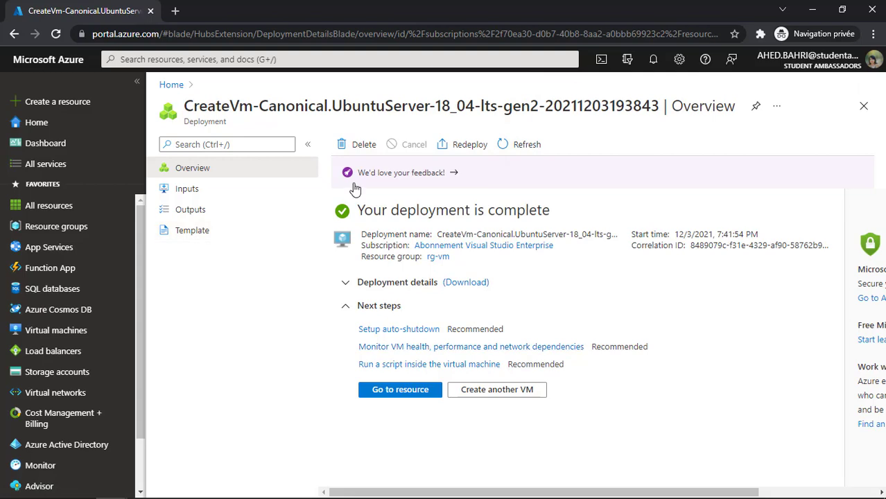
{"action": "left_click", "coordinate": [346, 284]}
{"action": "scroll", "coordinate": [361, 312], "scroll_direction": "down", "scroll_amount": 1}
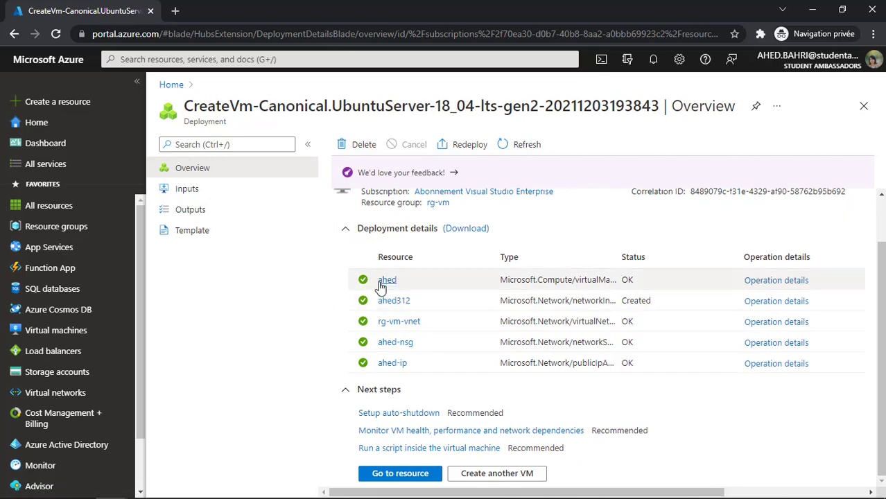
{"action": "left_click", "coordinate": [51, 229]}
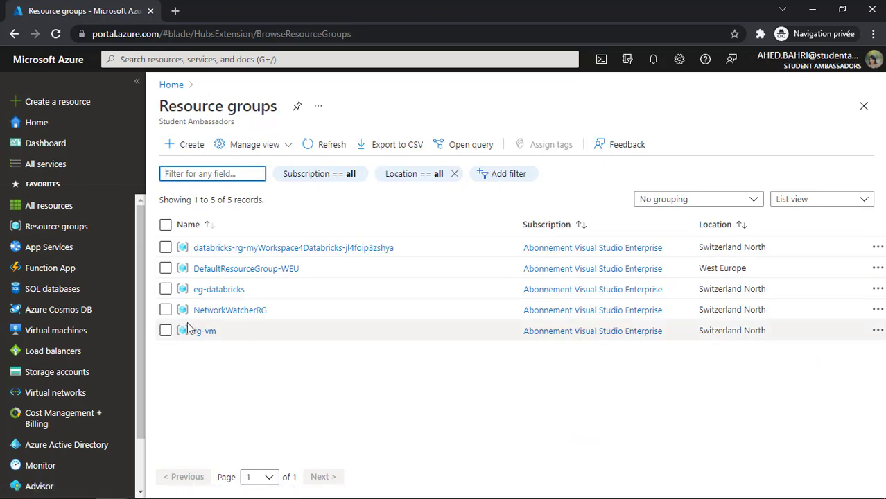
- Open the rg-vm resource group and select the new Ubuntu virtual machine to view its overview
{"action": "left_click", "coordinate": [204, 332]}
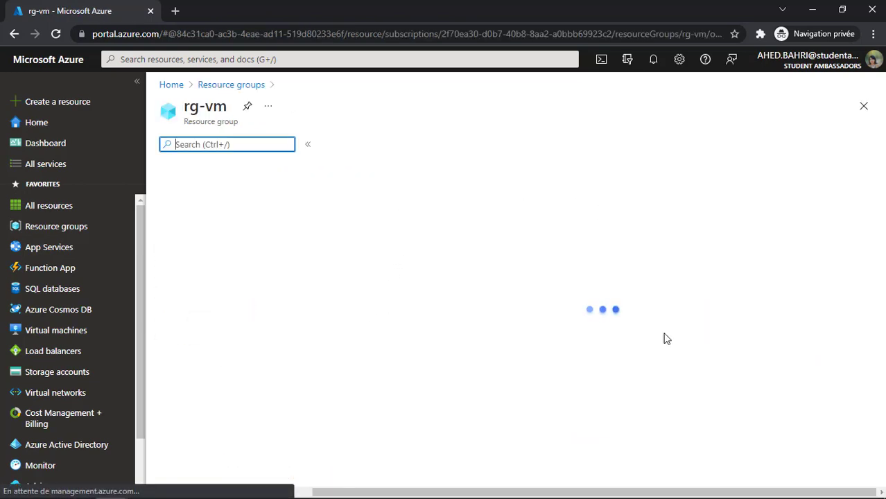
{"action": "scroll", "coordinate": [750, 262], "scroll_direction": "down", "scroll_amount": 1}
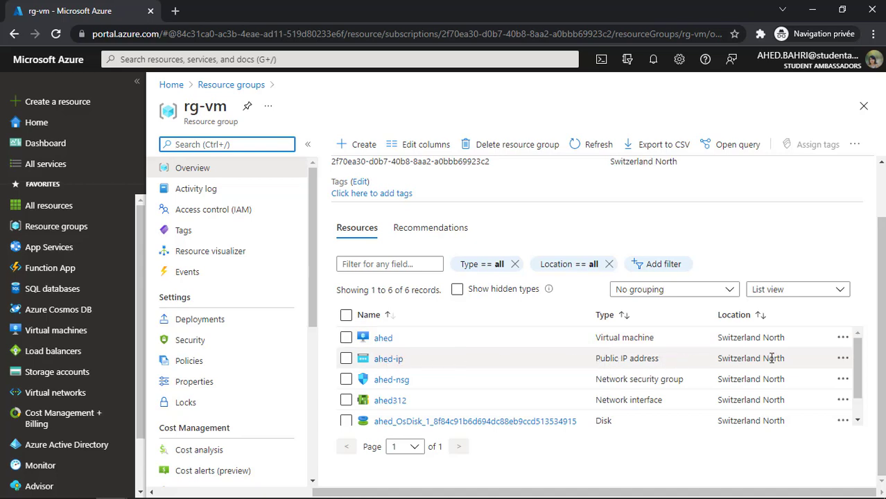
{"action": "left_click_drag", "start_coordinate": [857, 356], "coordinate": [807, 377]}
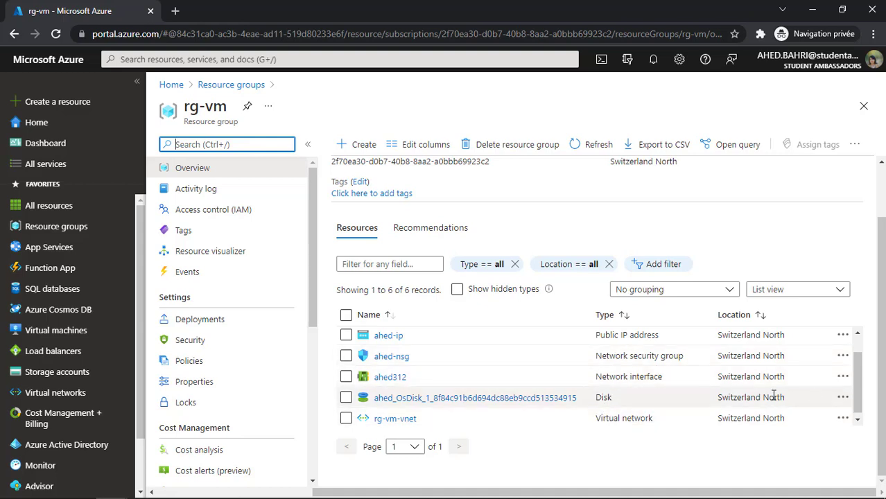
{"action": "scroll", "coordinate": [374, 361], "scroll_direction": "up", "scroll_amount": 1}
{"action": "left_click", "coordinate": [381, 339]}
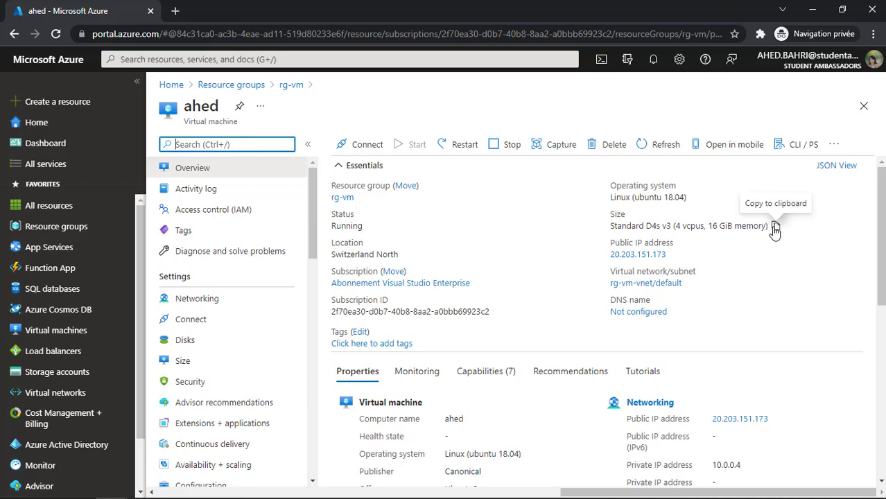
- Open Command Prompt and paste the VM's name as the ssh user
{"action": "key", "text": "super+r"}
{"action": "key", "text": "Return"}
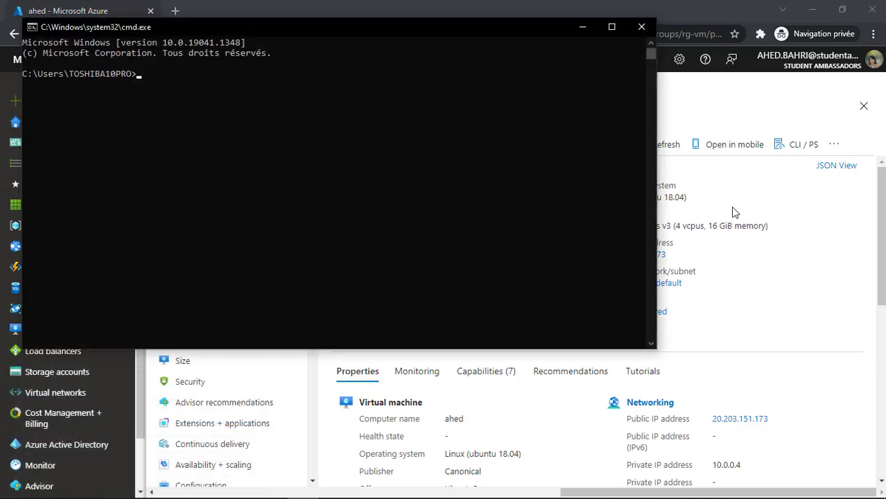
{"action": "left_click_drag", "start_coordinate": [500, 35], "coordinate": [635, 165]}
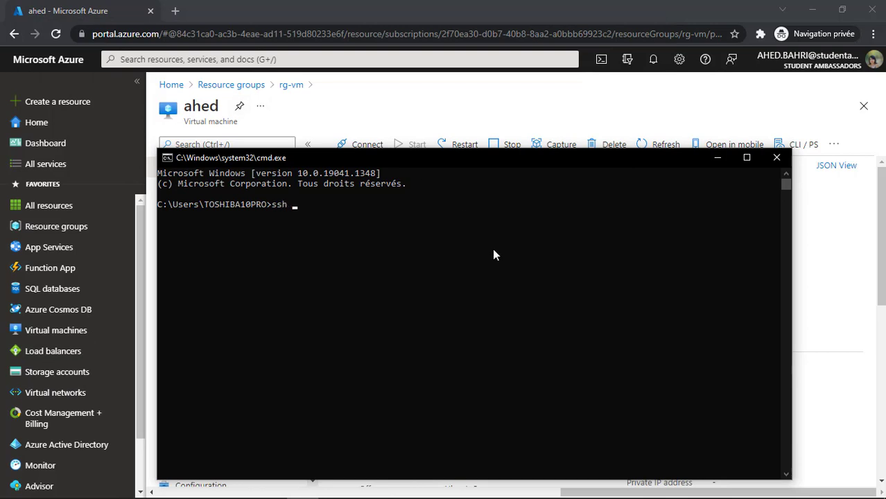
{"action": "left_click", "coordinate": [208, 107]}
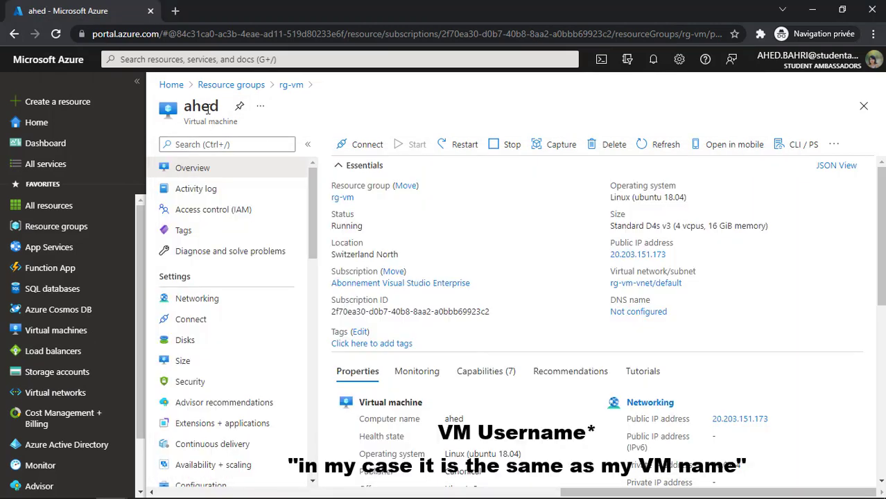
{"action": "double_click", "coordinate": [207, 107]}
{"action": "key", "text": "ctrl+c"}
{"action": "key", "text": "alt+Tab"}
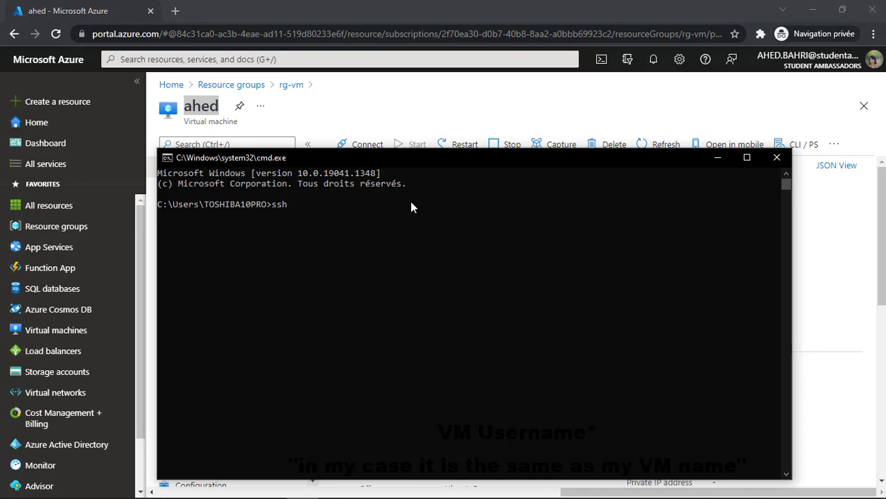
{"action": "right_click", "coordinate": [369, 201]}
- Append @ and the VM's public IP 20.203.151.173 to the ssh command
{"action": "left_click", "coordinate": [863, 287]}
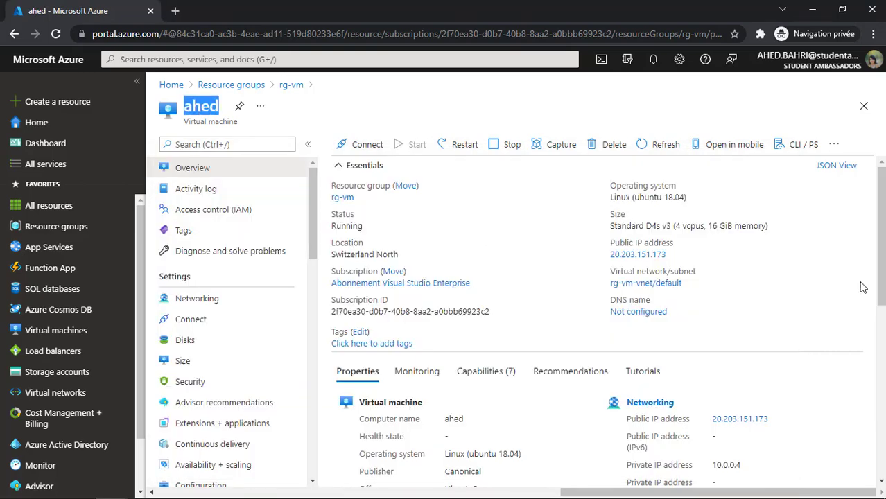
{"action": "left_click", "coordinate": [671, 254]}
{"action": "key", "text": "alt+Tab"}
{"action": "type", "text": "@"}
{"action": "right_click", "coordinate": [560, 236]}
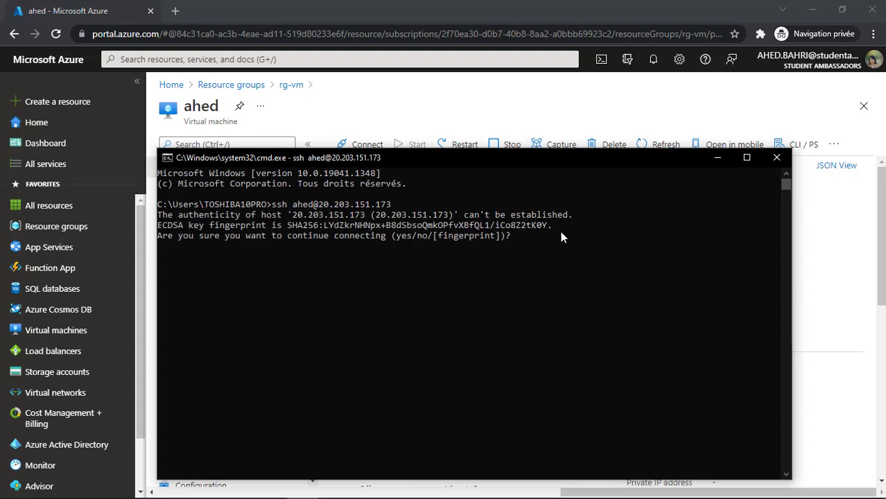
- Trust the VM's host key with yes and log in using the saved password
{"action": "type", "text": "yes"}
{"action": "key", "text": "Return"}
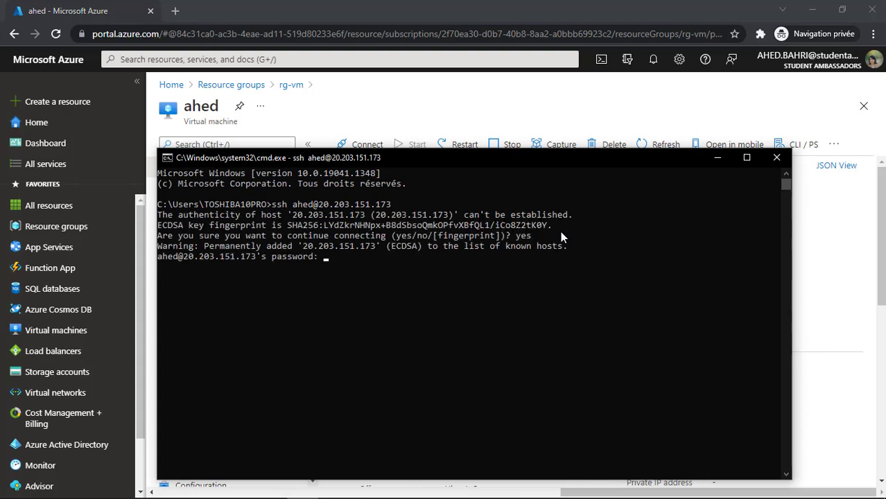
{"action": "key", "text": "alt+Tab"}
{"action": "right_click", "coordinate": [336, 158]}
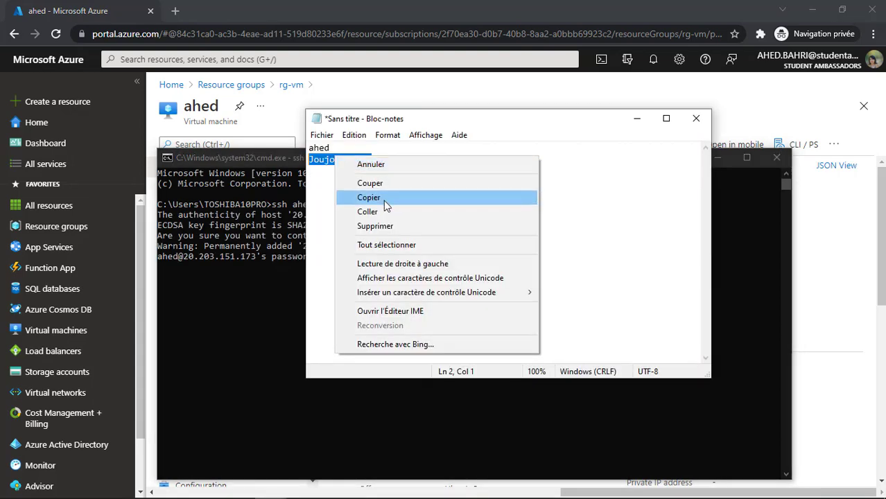
{"action": "left_click", "coordinate": [383, 199]}
{"action": "left_click", "coordinate": [262, 160]}
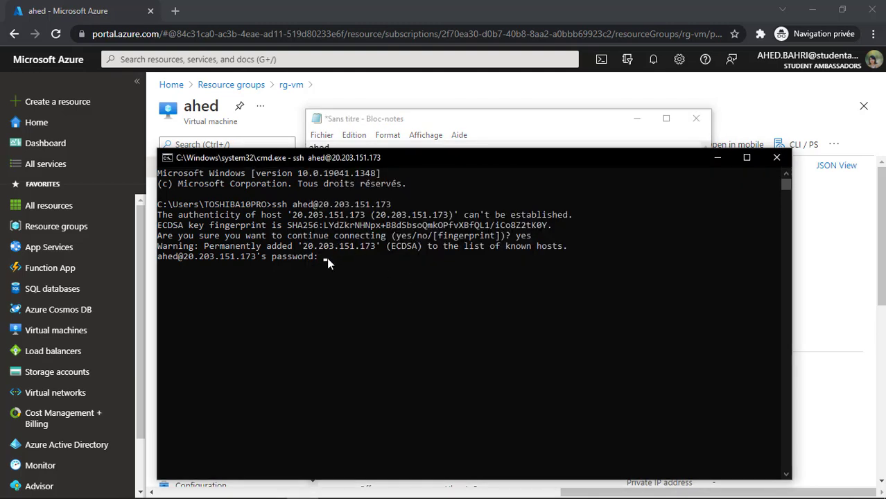
{"action": "key", "text": "Return"}
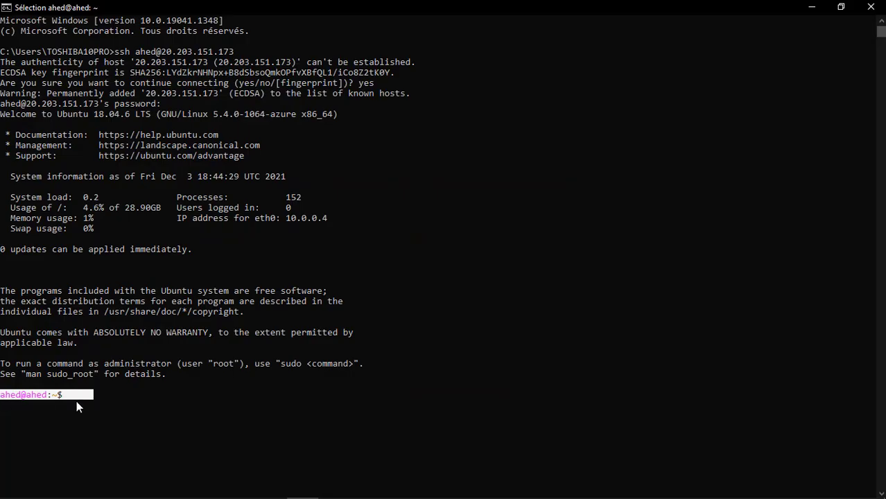
- Run uname at the remote shell, which reports Linux
{"action": "left_click", "coordinate": [96, 405]}
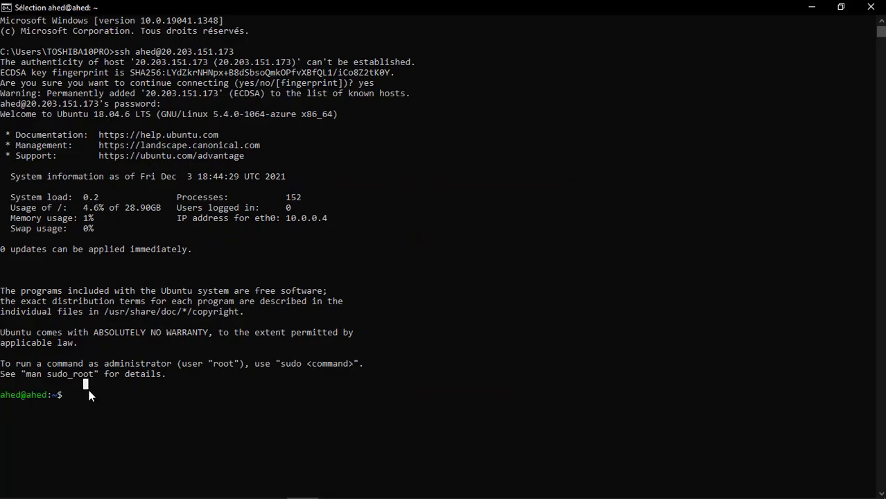
{"action": "type", "text": "j"}
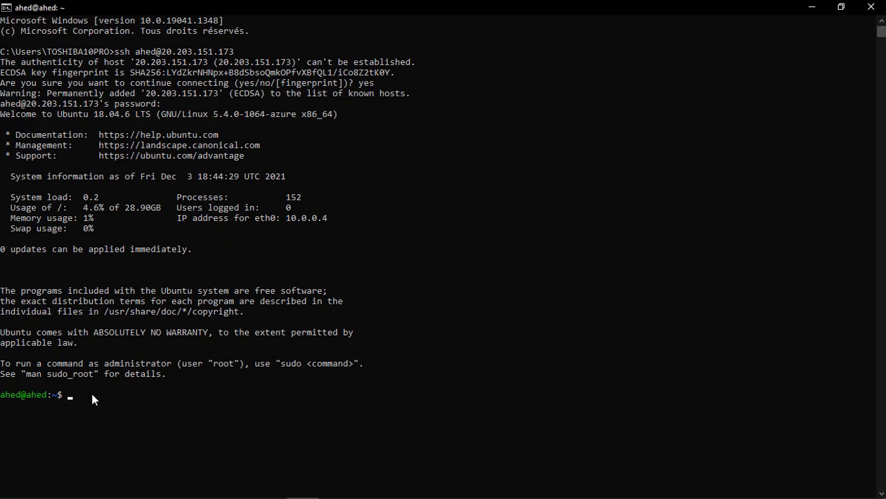
{"action": "type", "text": "name"}
{"action": "key", "text": "Return"}
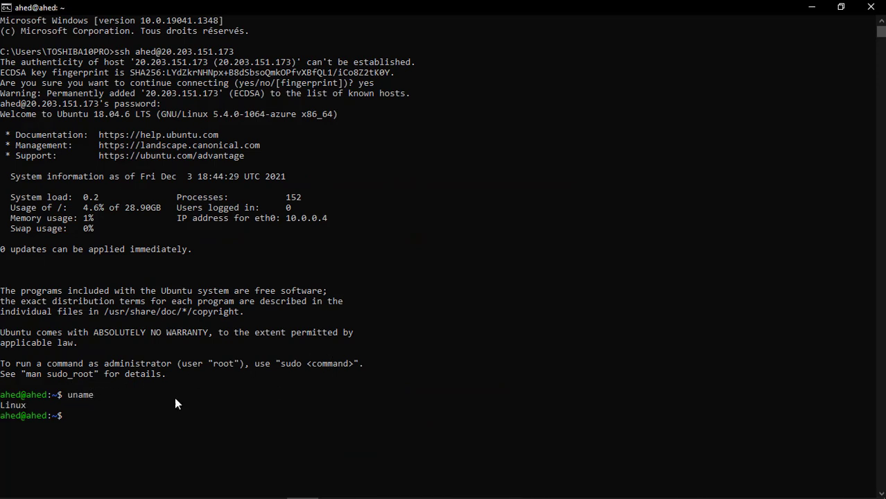